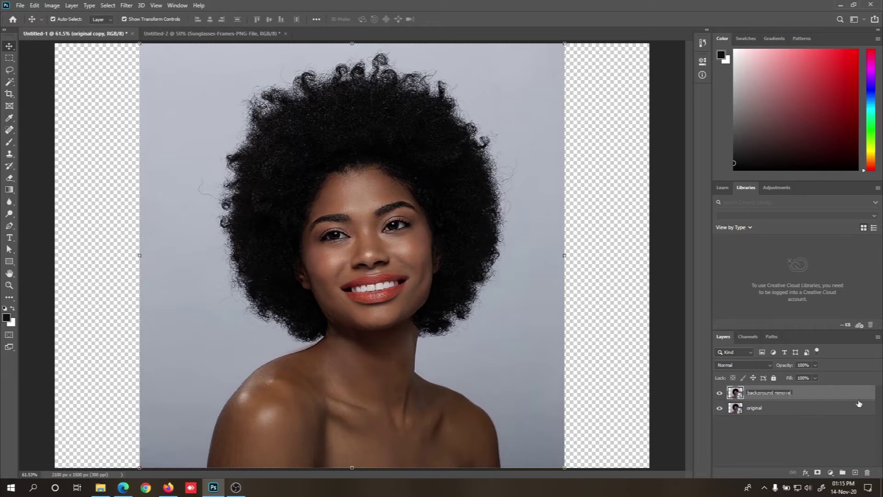
Finish naming the copied photo layer "background remove" and add a new layer named "background reveal"
key(Return)
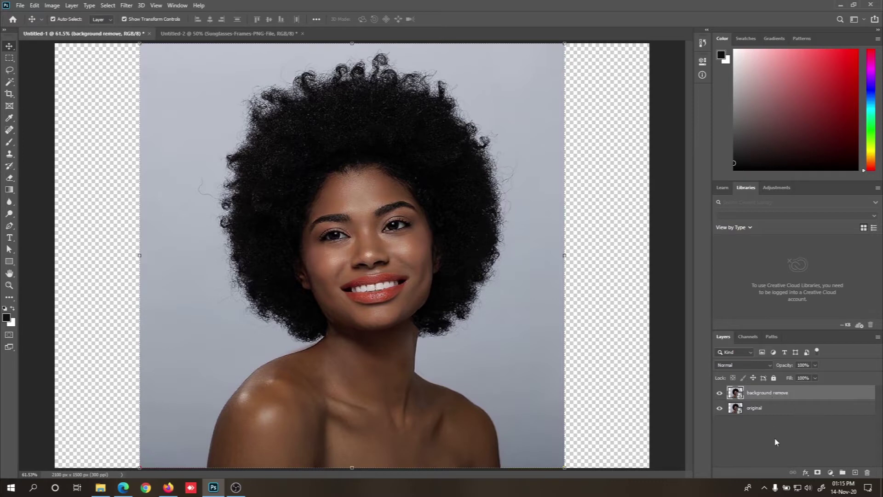
click(777, 442)
click(856, 472)
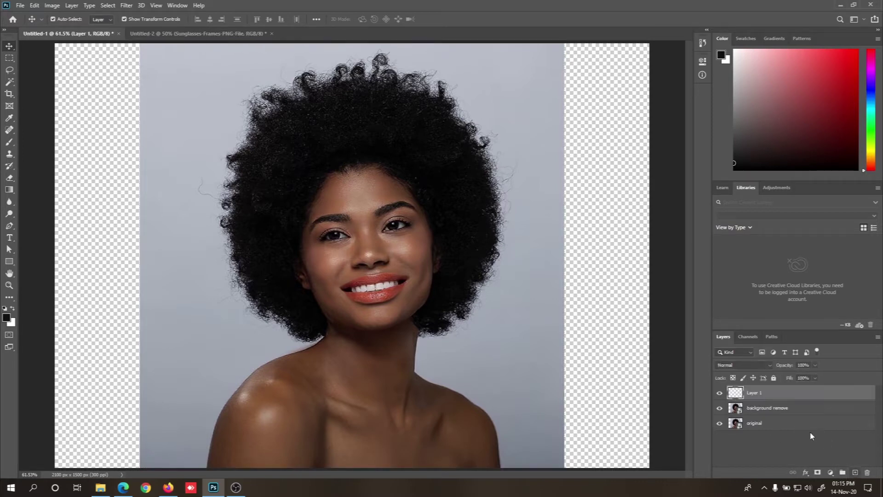
double_click(761, 395)
text(background reveal)
key(Return)
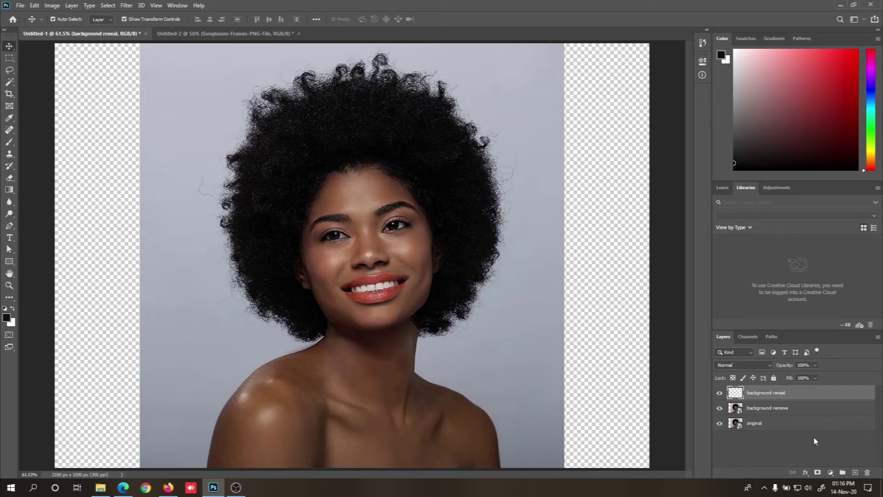
Turn the background reveal layer into a Solid Color fill in bright green, 00ff54
click(831, 473)
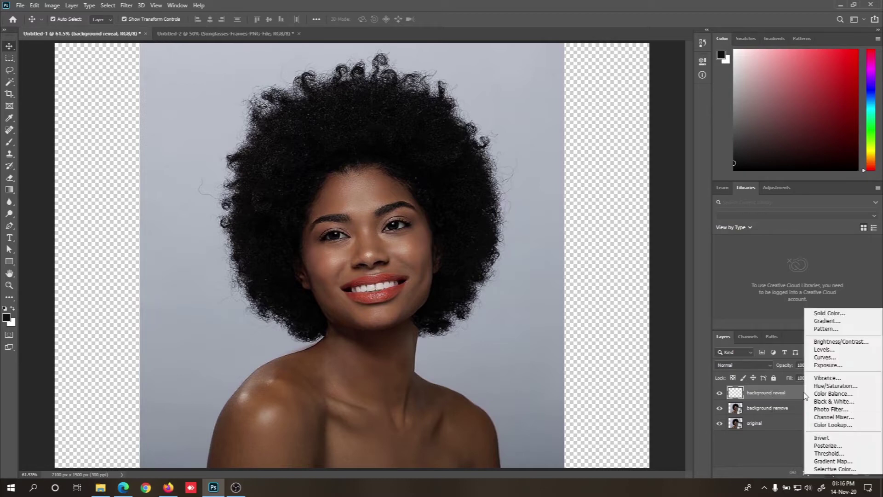
click(830, 316)
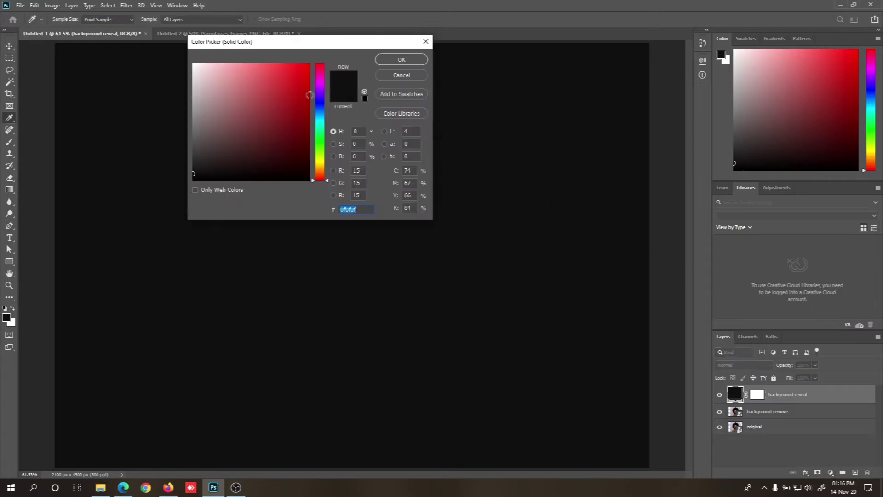
click(320, 133)
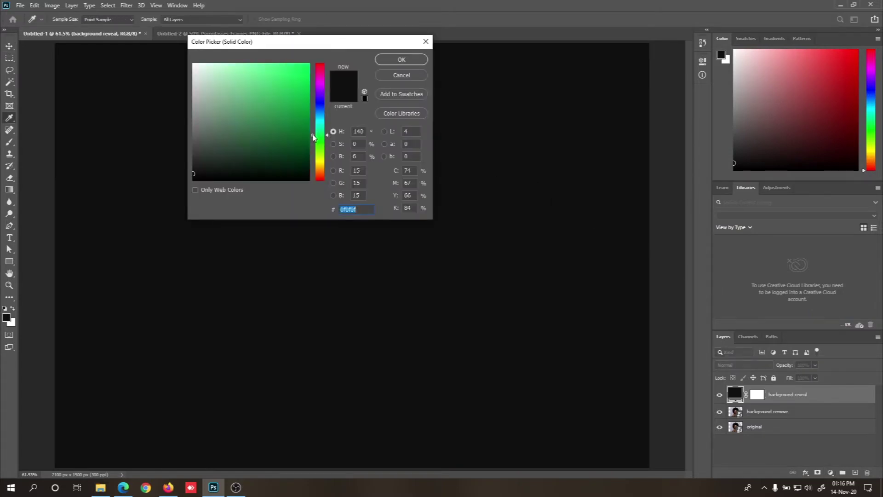
mouse_move(197, 172)
mouse_down()
mouse_move(267, 75)
mouse_move(314, 67)
mouse_move(323, 53)
mouse_up()
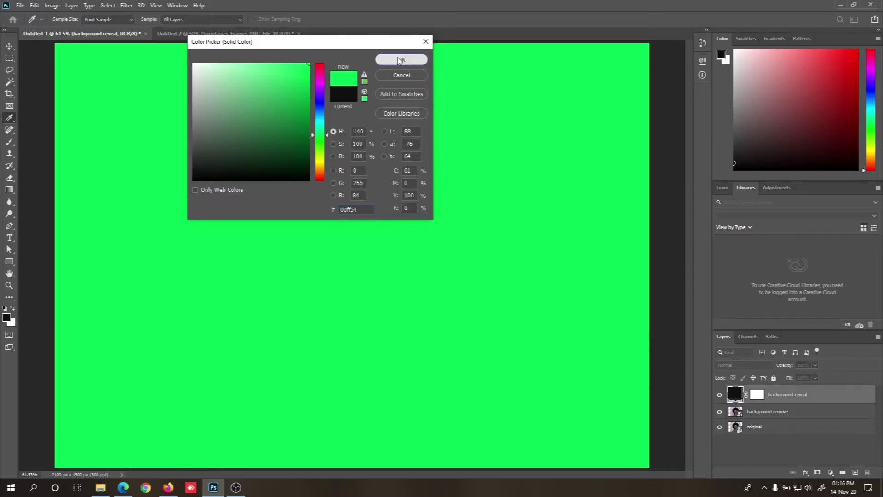
click(399, 61)
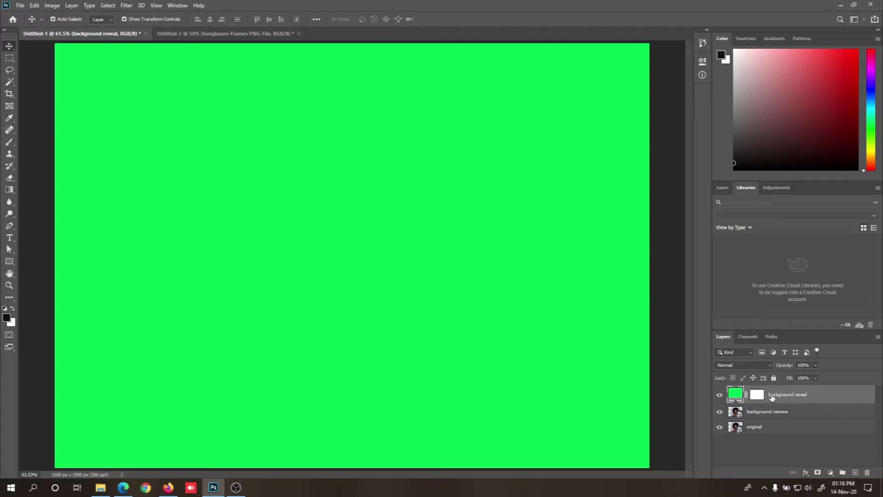
Place the green background reveal layer beneath the background remove layer and hide the original layer
drag(778, 397, 781, 419)
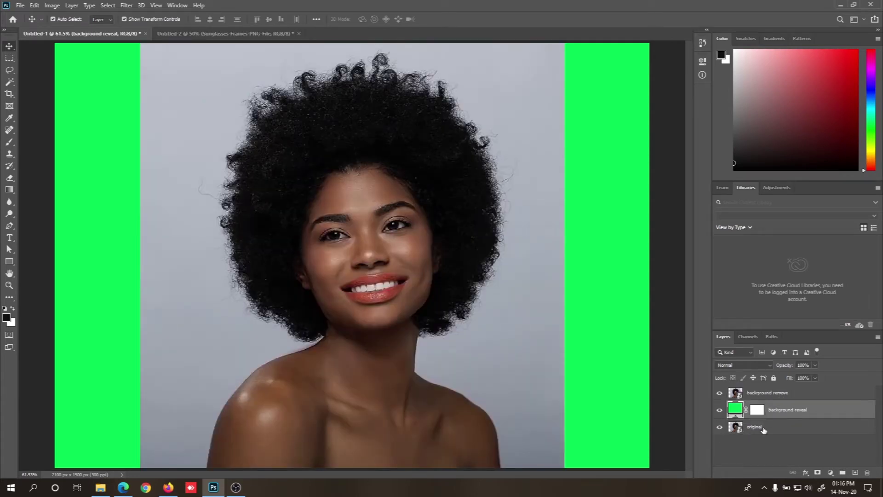
click(764, 429)
click(721, 429)
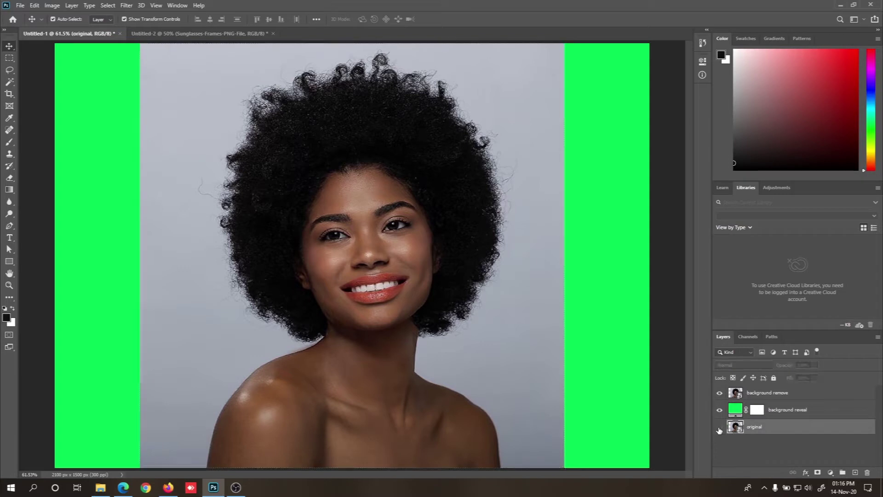
Select the background remove layer and set up the Background Eraser tool with a brush of about 240 px
click(785, 394)
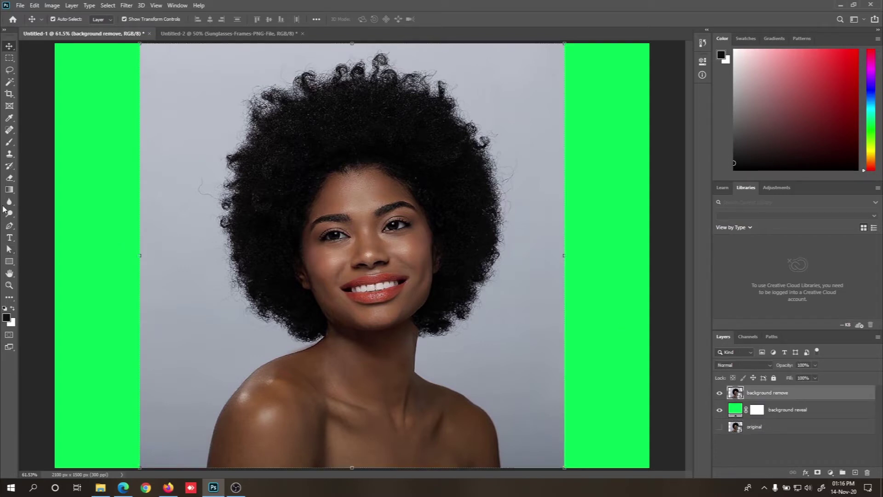
click(10, 178)
right_click(10, 179)
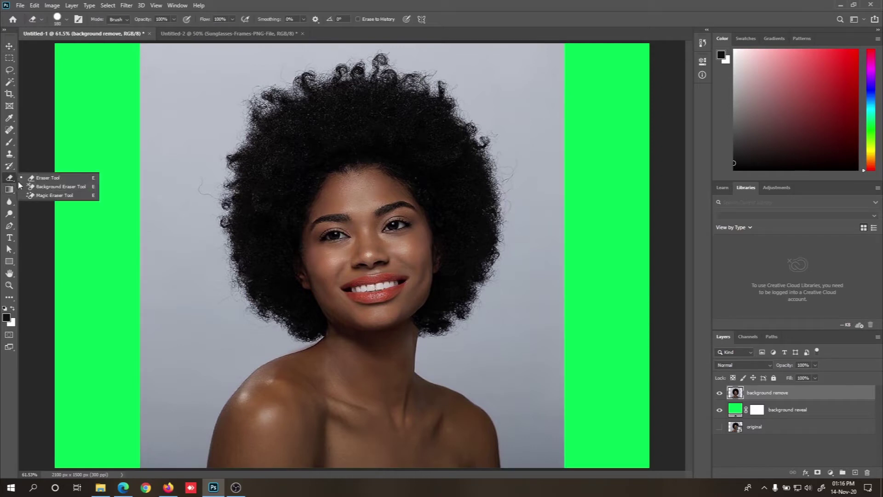
click(45, 188)
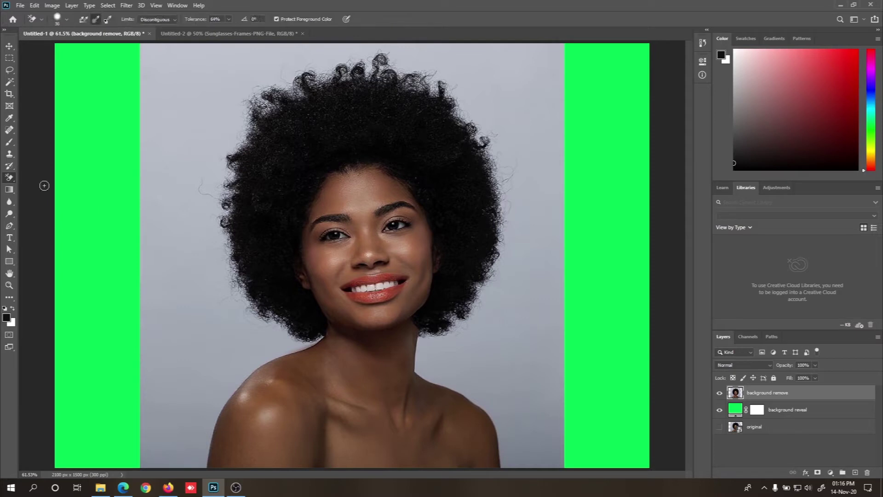
click(67, 19)
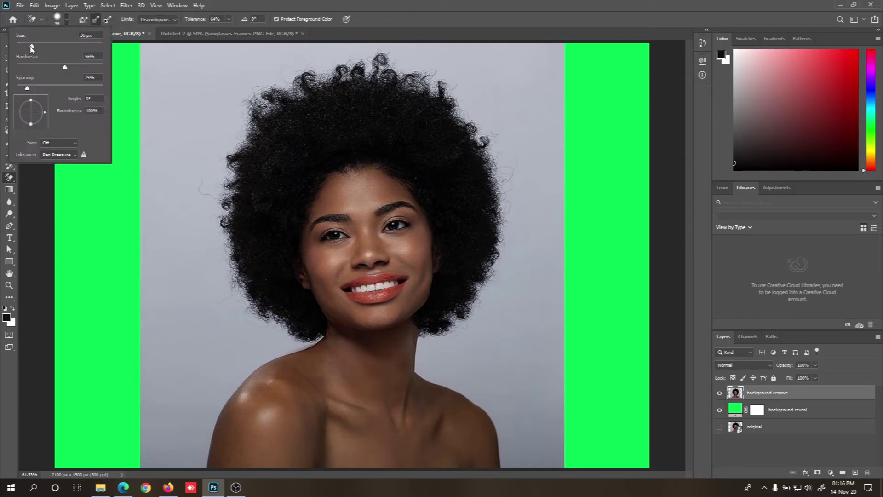
drag(32, 47, 84, 47)
click(82, 20)
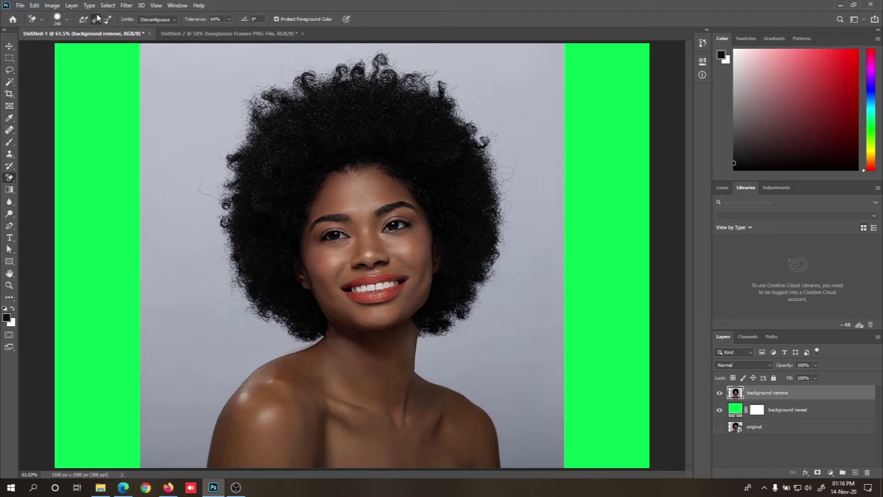
Set the Background Eraser to sample once, with Discontiguous limits and 60% tolerance
click(86, 21)
click(96, 21)
click(157, 21)
click(159, 27)
click(229, 20)
click(238, 13)
Sample the dark hair as the protected foreground color and erase the grey background all around the woman's hair
click(7, 318)
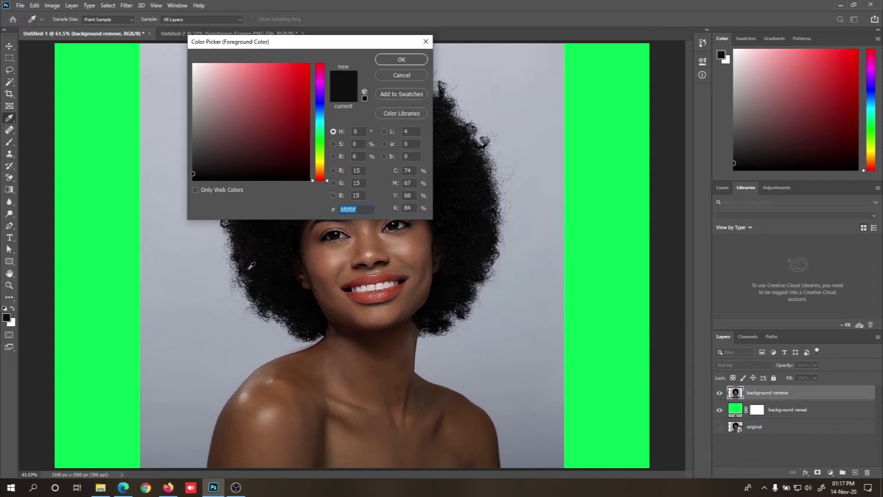
click(408, 61)
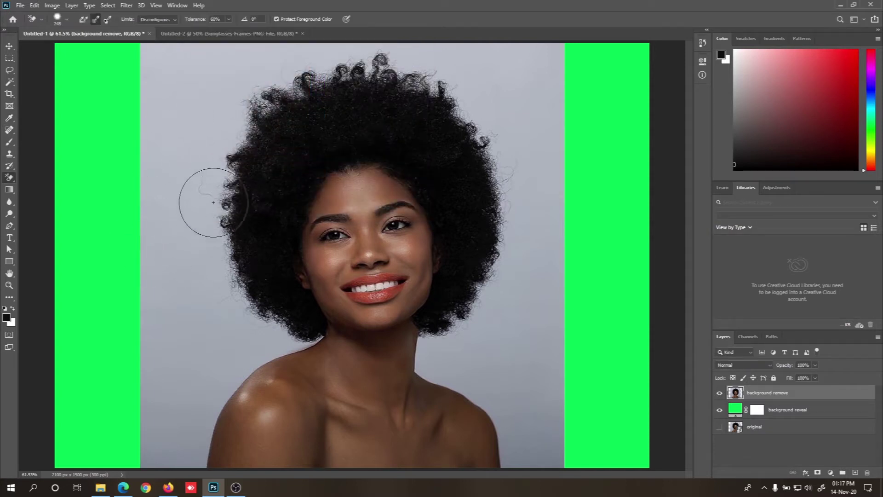
mouse_move(219, 154)
mouse_down()
mouse_move(213, 184)
mouse_move(223, 274)
mouse_up()
mouse_move(219, 201)
mouse_down()
mouse_move(235, 294)
mouse_move(263, 321)
mouse_move(279, 317)
mouse_move(235, 274)
mouse_move(219, 193)
mouse_move(234, 126)
mouse_move(304, 77)
mouse_move(375, 75)
mouse_move(438, 94)
mouse_move(426, 85)
mouse_move(477, 134)
mouse_move(494, 181)
mouse_move(434, 92)
mouse_move(415, 80)
mouse_move(473, 136)
mouse_move(498, 189)
mouse_move(499, 247)
mouse_move(457, 330)
mouse_move(480, 300)
mouse_move(495, 244)
mouse_move(491, 172)
mouse_move(464, 133)
mouse_move(416, 92)
mouse_move(345, 79)
mouse_move(288, 84)
mouse_move(252, 117)
mouse_move(216, 184)
mouse_move(211, 240)
mouse_up()
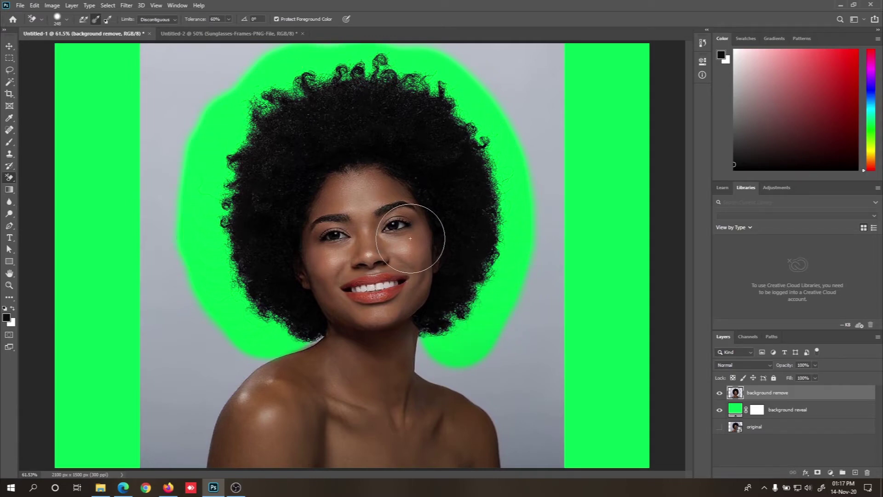
Reduce the Background Eraser brush to about 32 px and erase the grey remnants beside both sides of the neck
click(67, 19)
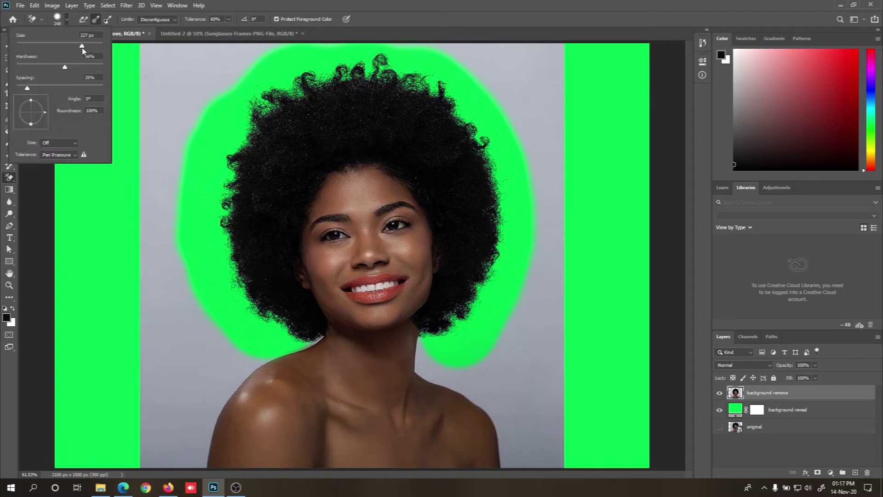
drag(83, 50, 45, 50)
click(65, 20)
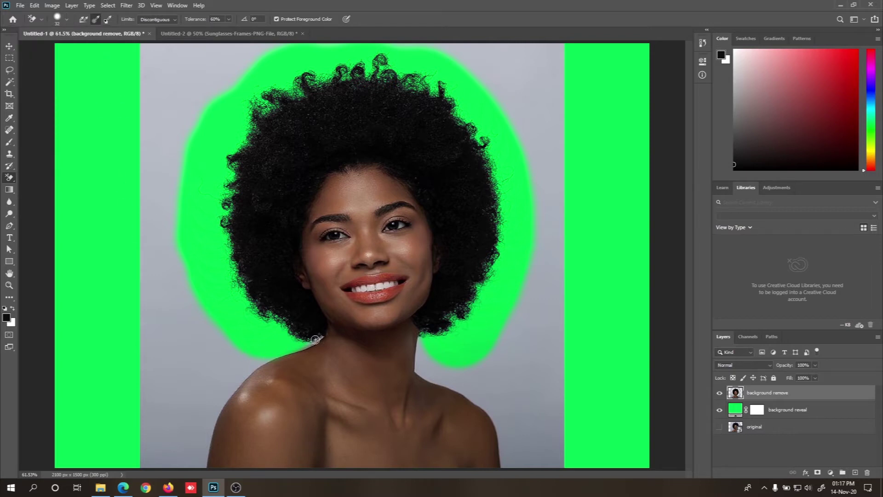
scroll(316, 339, up, 4)
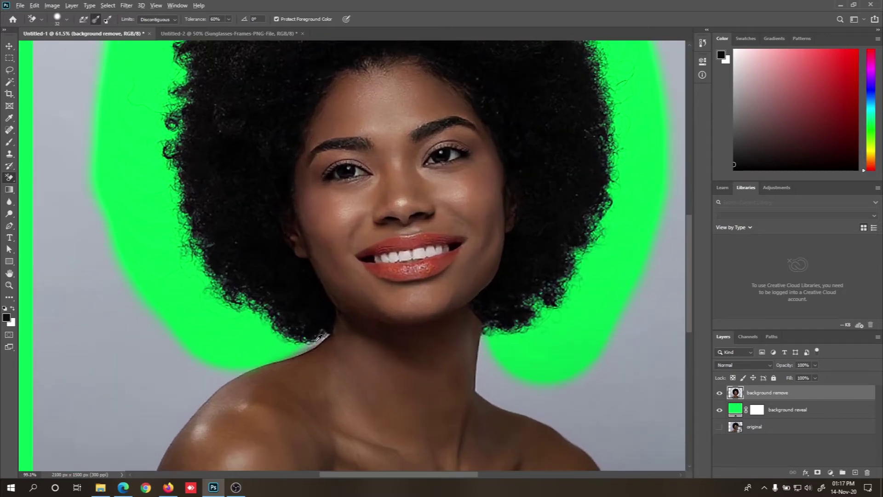
scroll(318, 338, up, 1)
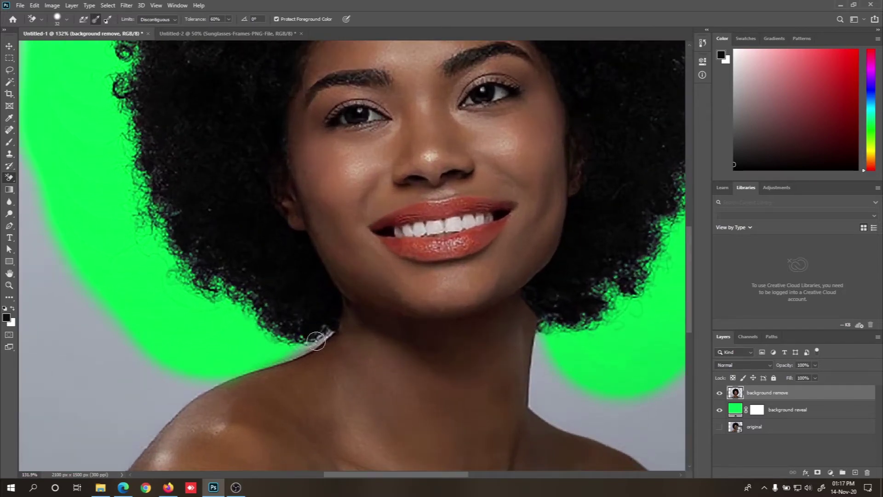
mouse_move(316, 340)
mouse_down()
mouse_move(174, 361)
mouse_move(150, 375)
mouse_move(277, 359)
mouse_move(326, 329)
mouse_move(315, 329)
mouse_up()
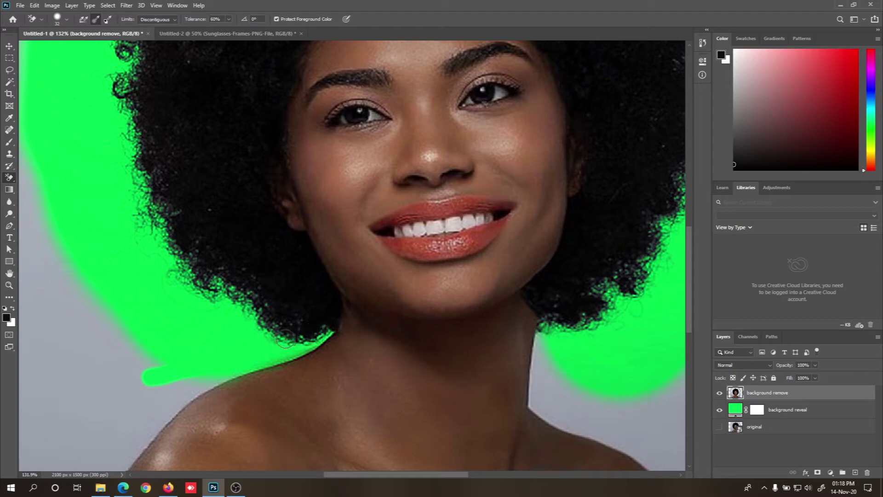
mouse_move(598, 419)
mouse_down()
mouse_move(554, 391)
mouse_move(546, 327)
mouse_move(553, 360)
mouse_move(562, 333)
mouse_up()
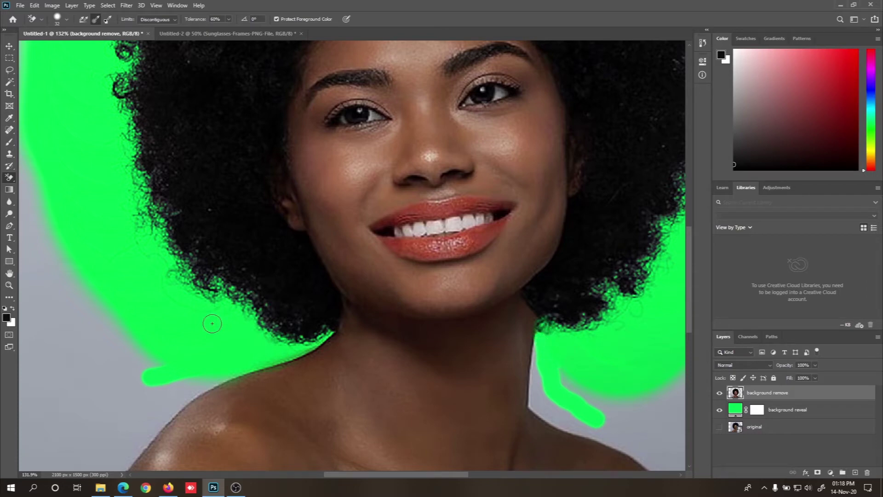
Switch to the regular Eraser tool and reduce its brush size to about 37 px
scroll(212, 324, down, 3)
scroll(221, 278, up, 3)
scroll(219, 278, up, 1)
scroll(230, 304, down, 3)
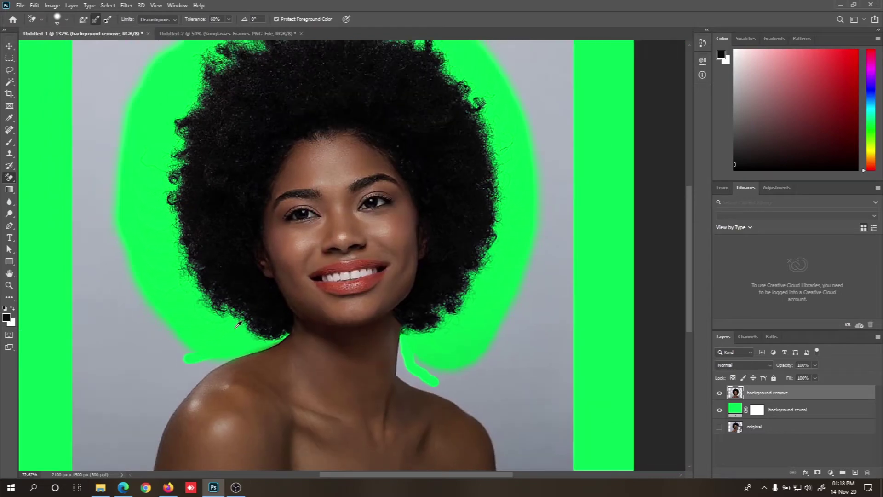
scroll(238, 325, down, 1)
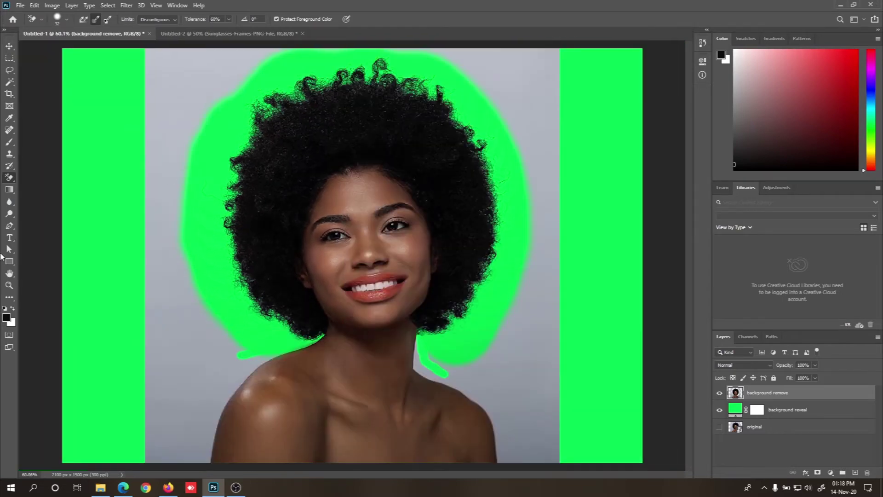
right_click(13, 182)
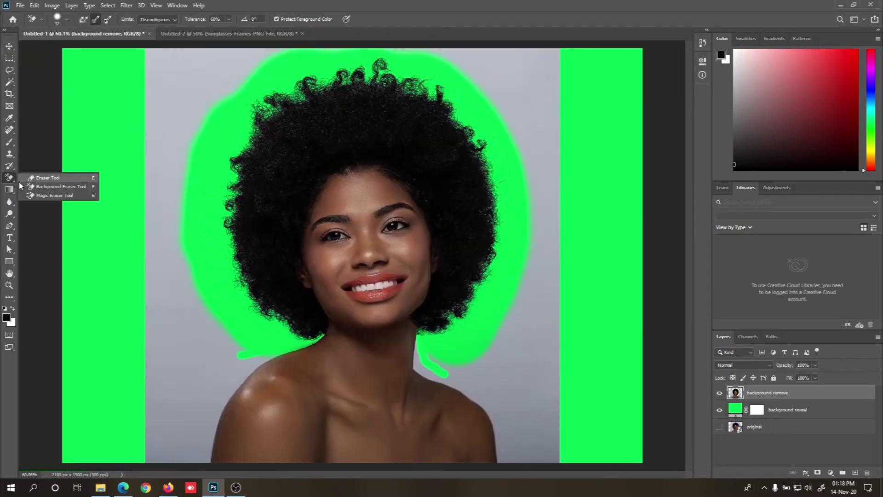
click(60, 180)
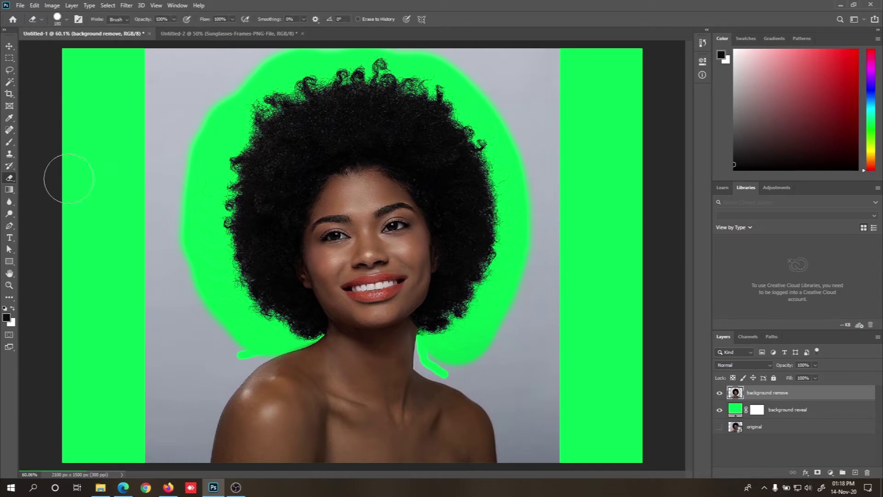
click(67, 20)
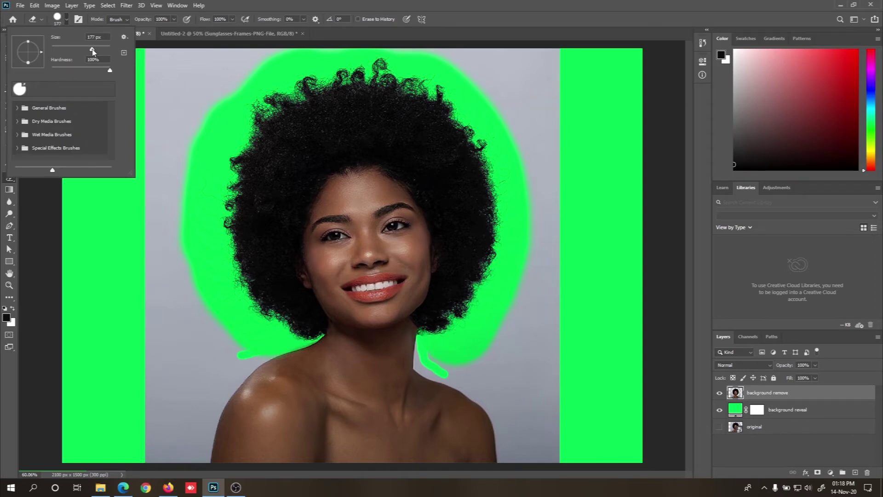
drag(92, 52, 67, 56)
drag(63, 57, 63, 57)
click(66, 21)
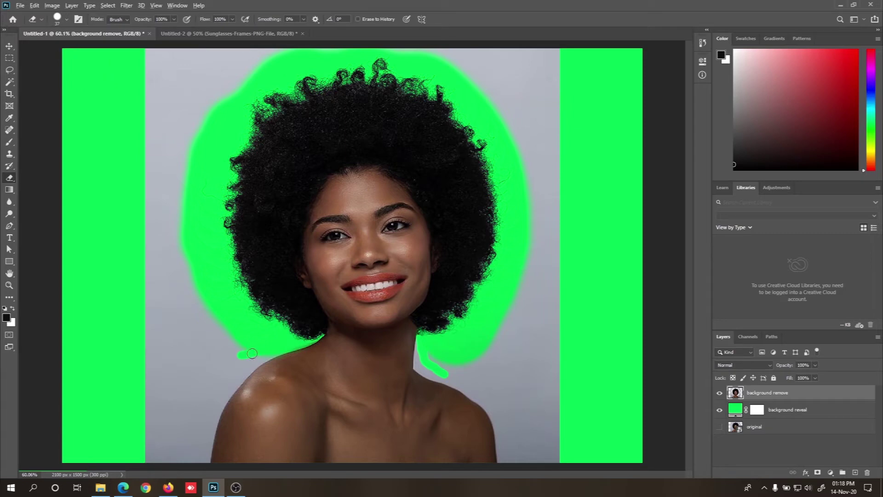
Erase the grey background along the outer edge of the image-left shoulder and arm down to the canvas bottom
scroll(251, 353, up, 4)
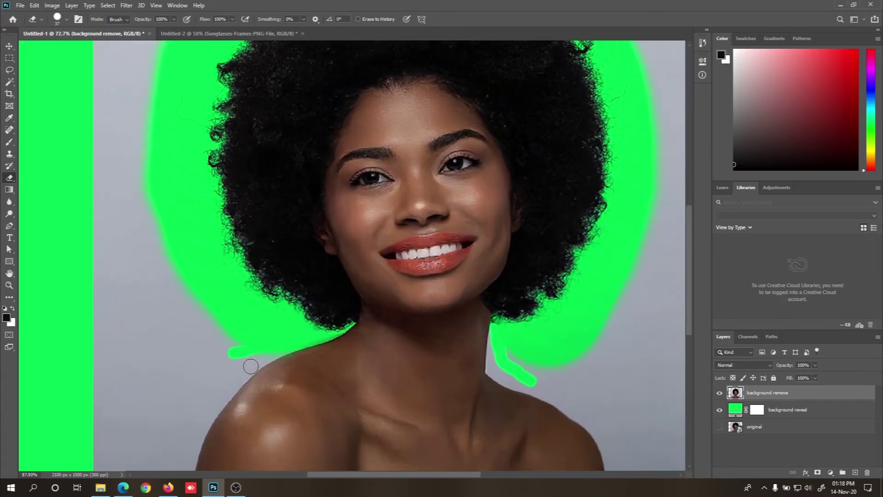
scroll(250, 367, up, 1)
mouse_move(227, 391)
mouse_down()
mouse_move(278, 347)
mouse_move(264, 358)
mouse_up()
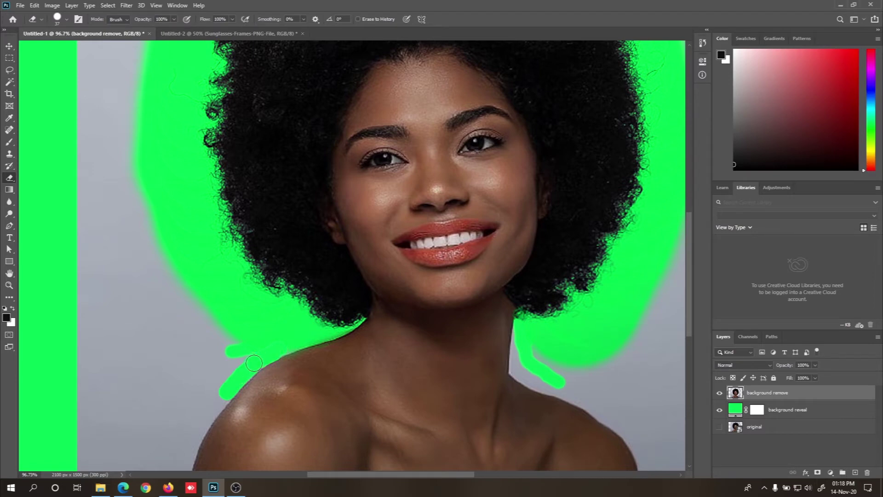
scroll(221, 286, down, 3)
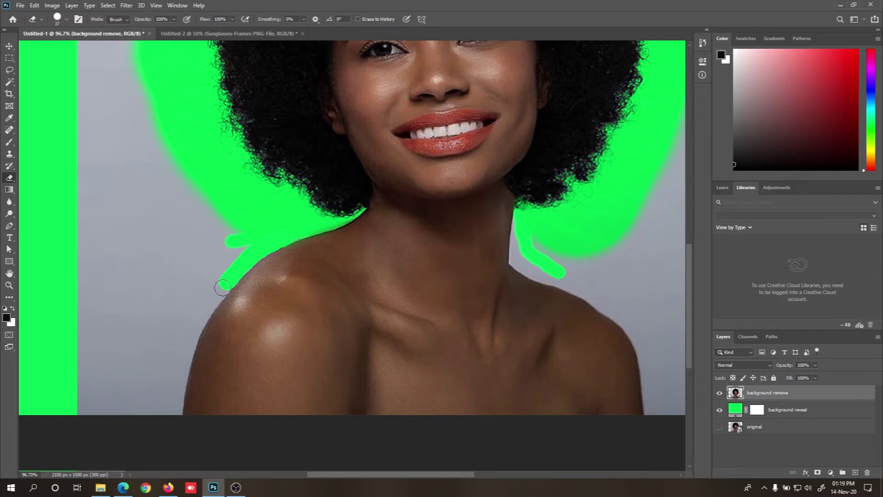
mouse_move(217, 294)
mouse_down()
mouse_move(192, 331)
mouse_move(175, 414)
mouse_up()
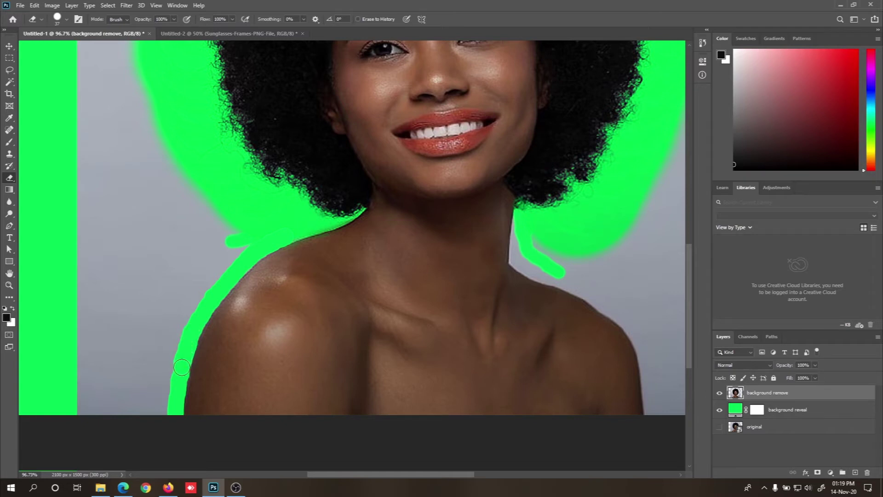
Erase the grey strip from the neck along the image-right shoulder and arm down to the canvas bottom
mouse_move(522, 264)
mouse_down()
mouse_move(521, 219)
mouse_move(518, 263)
mouse_move(580, 289)
mouse_move(635, 328)
mouse_up()
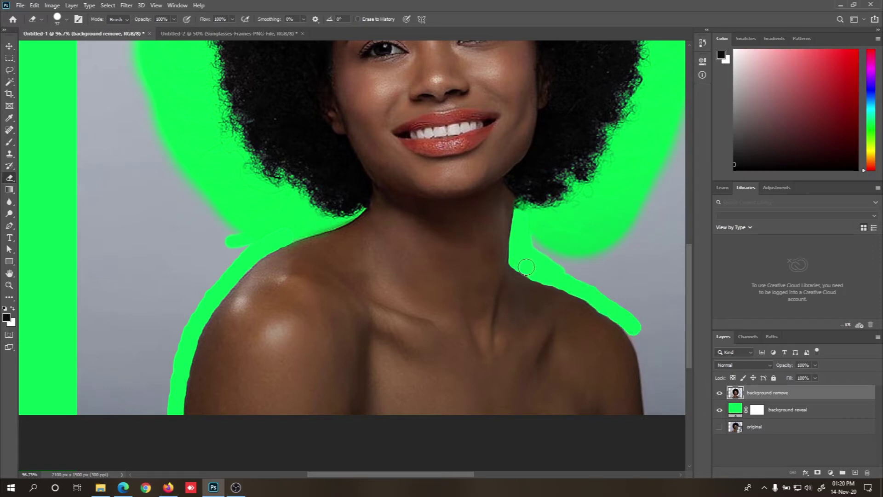
mouse_move(525, 265)
mouse_down()
mouse_move(594, 297)
mouse_move(624, 324)
mouse_move(604, 307)
mouse_move(618, 315)
mouse_move(647, 357)
mouse_move(652, 414)
mouse_up()
drag(646, 354, 611, 311)
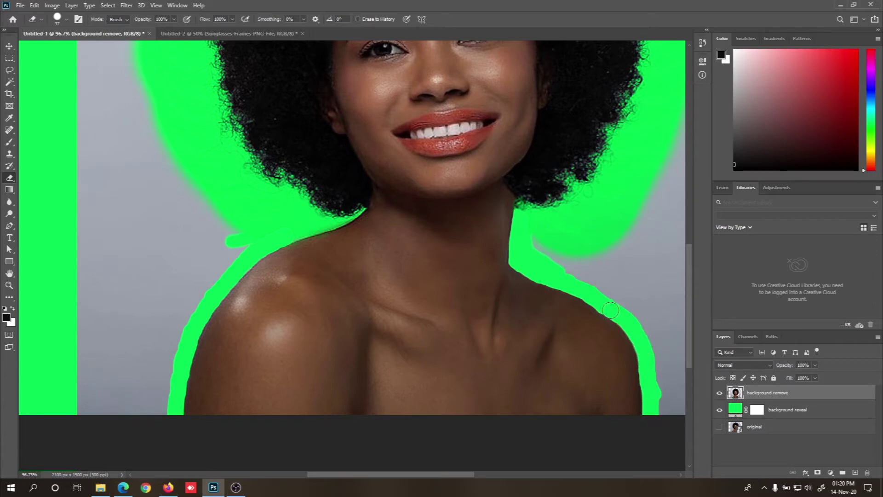
scroll(577, 256, down, 3)
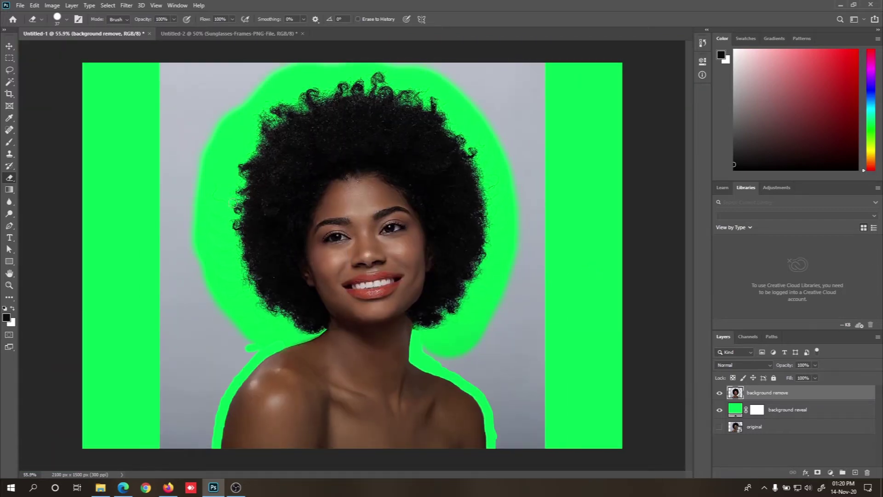
Select the grey areas left of the woman with the Magic Wand at tolerance 32 and delete them
click(10, 82)
right_click(10, 82)
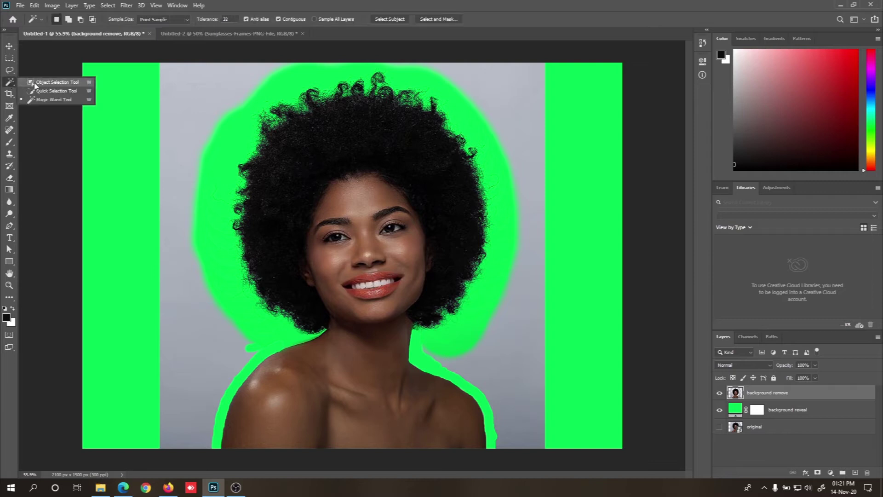
click(66, 101)
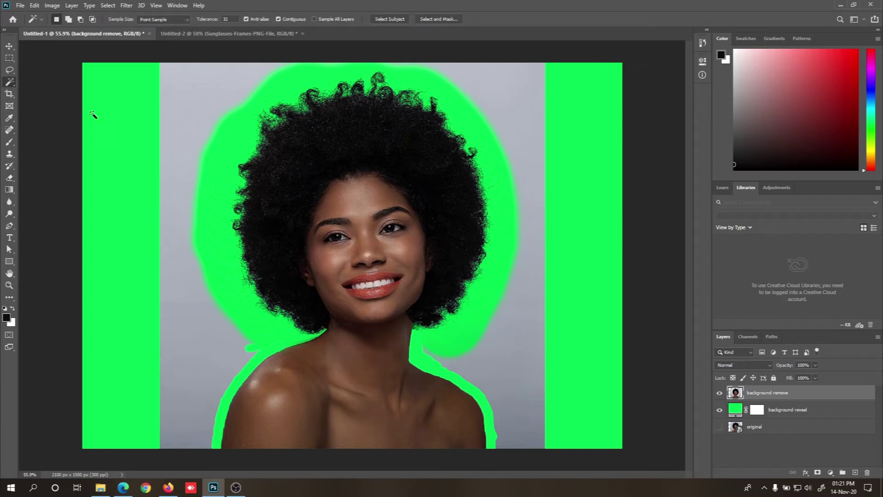
click(205, 196)
key(Delete)
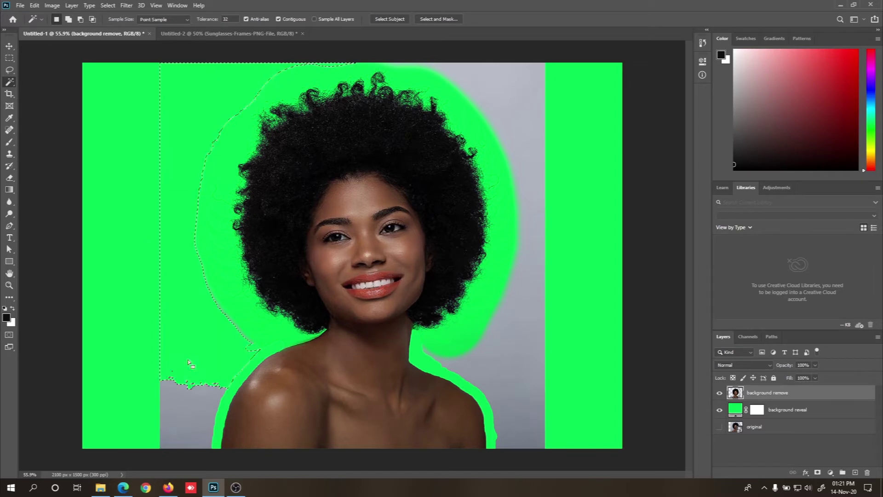
click(179, 400)
key(Delete)
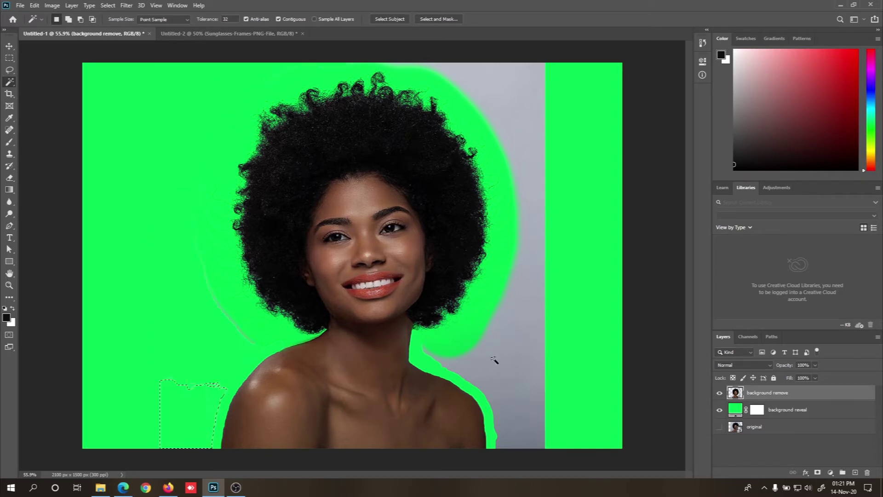
Select and delete the remaining grey areas right of the woman, including the bottom strip and the top patch
click(513, 361)
key(Delete)
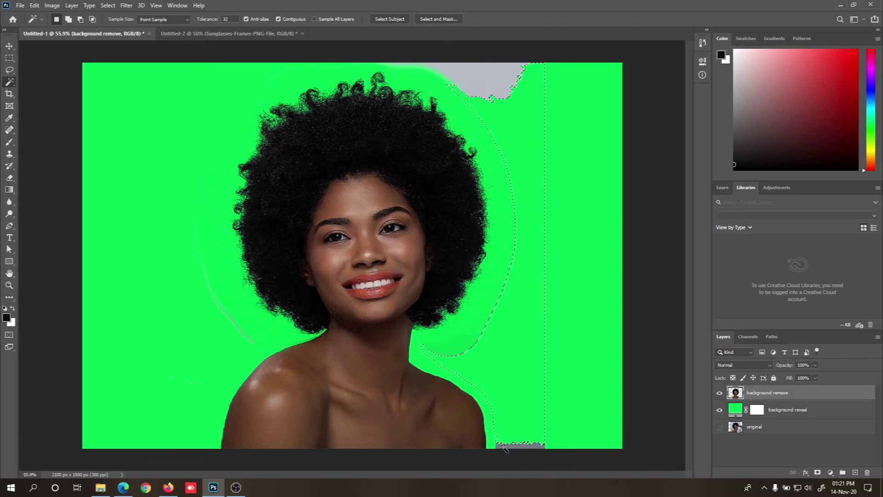
click(506, 445)
key(Delete)
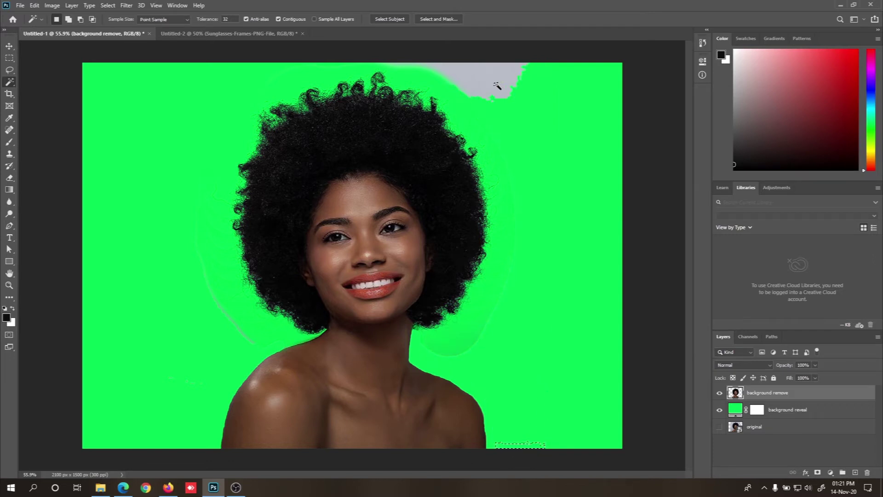
click(497, 84)
key(Delete)
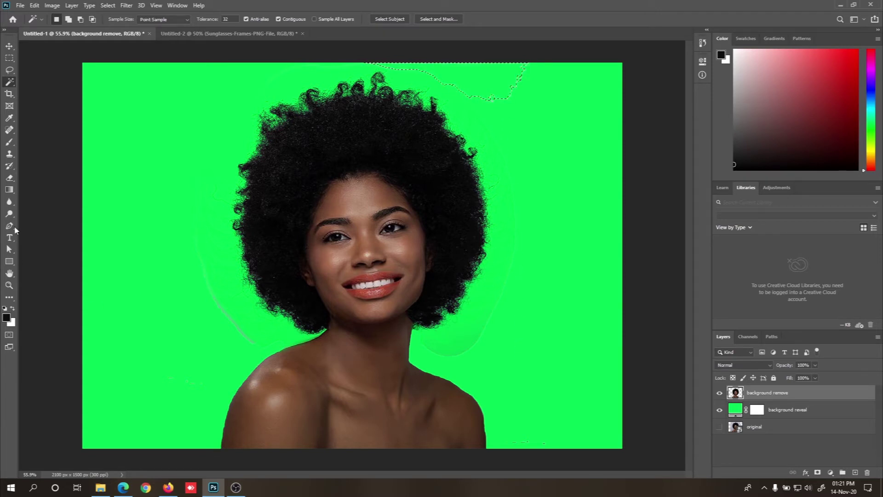
Deselect, set the Eraser brush to 105 px, and erase the faint outline remnants around the hair
click(11, 180)
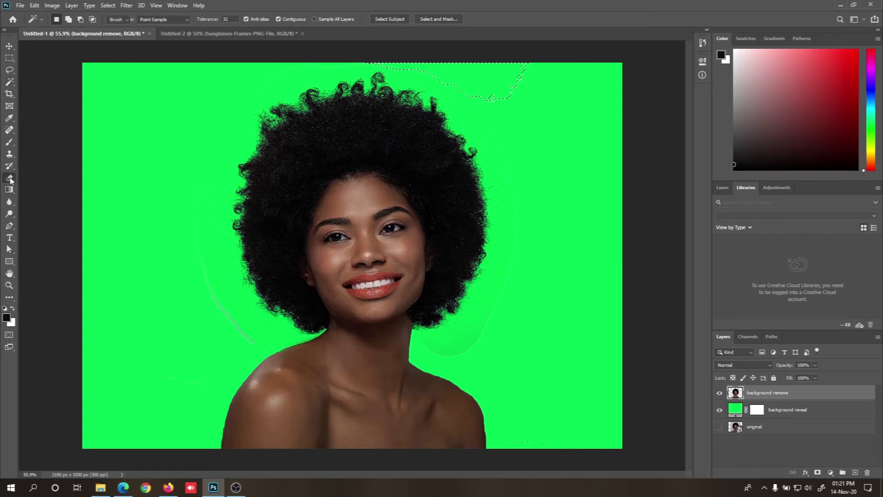
key(ctrl+d)
click(67, 19)
drag(91, 51, 82, 51)
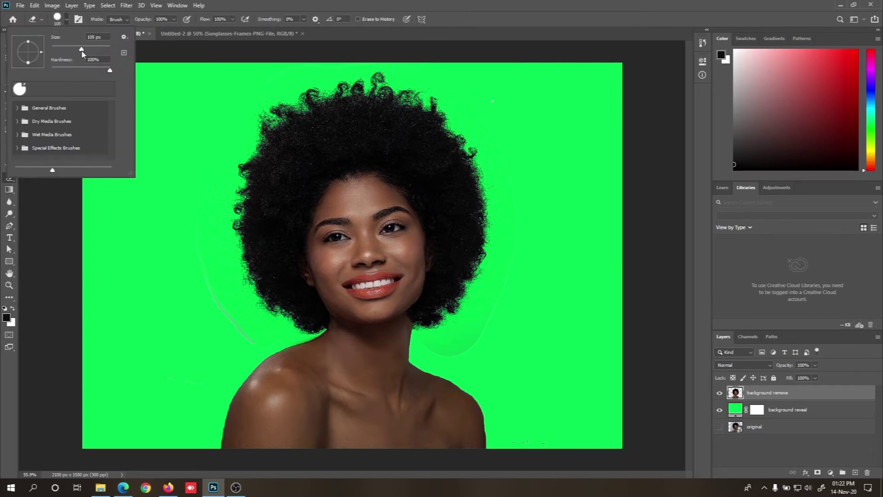
click(59, 21)
scroll(205, 281, up, 2)
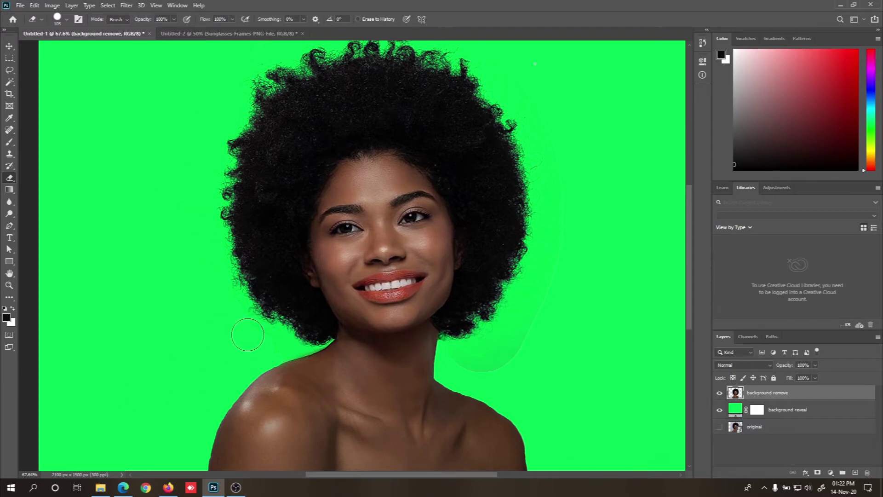
mouse_move(508, 343)
mouse_down()
mouse_move(479, 359)
mouse_move(454, 357)
mouse_move(491, 348)
mouse_move(564, 260)
mouse_up()
scroll(548, 217, down, 3)
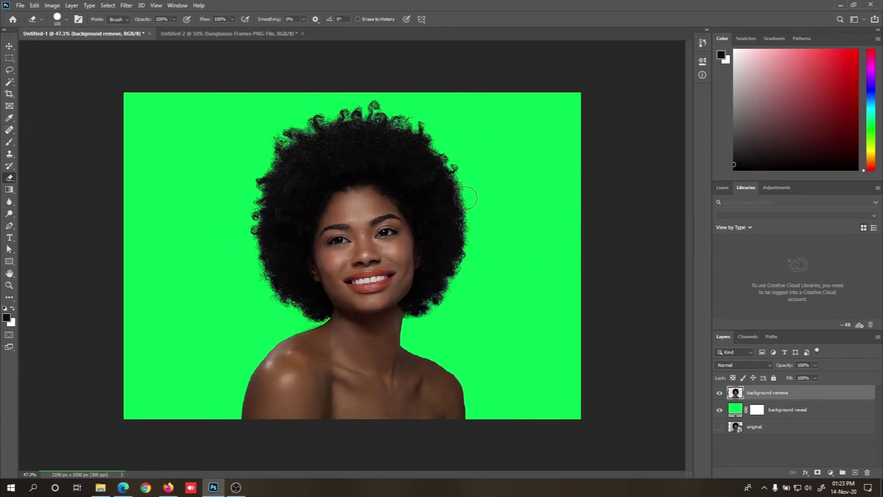
scroll(301, 325, up, 2)
scroll(318, 334, down, 2)
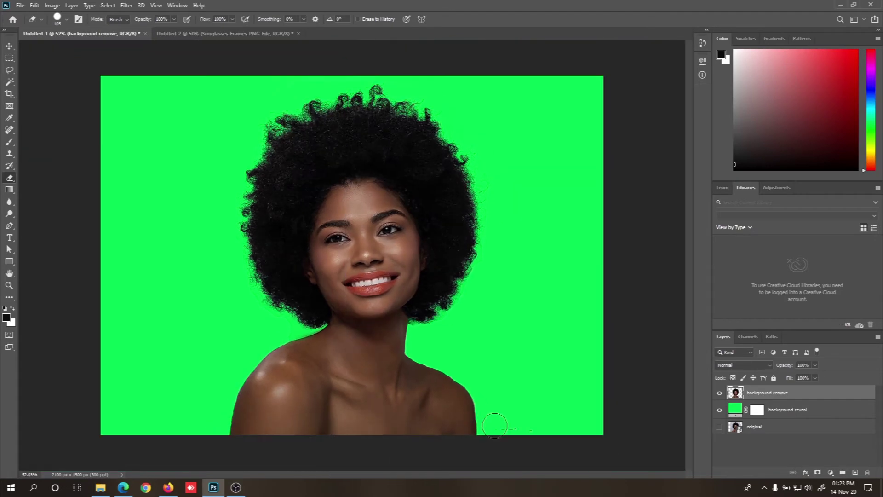
Reduce the Eraser brush to about 23 px and clean the leftover fringe between the hair and the image-left shoulder
scroll(285, 333, up, 3)
click(66, 20)
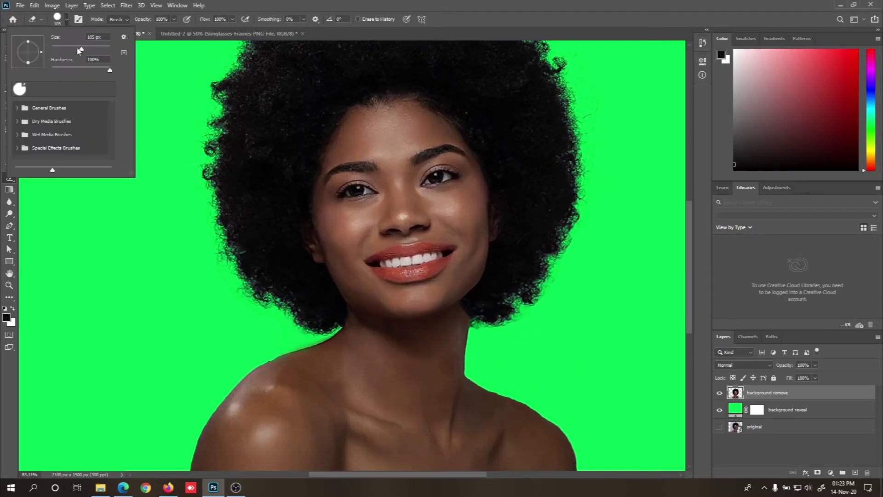
drag(71, 49, 59, 49)
click(282, 339)
mouse_move(295, 348)
mouse_down()
mouse_move(319, 340)
mouse_move(288, 348)
mouse_up()
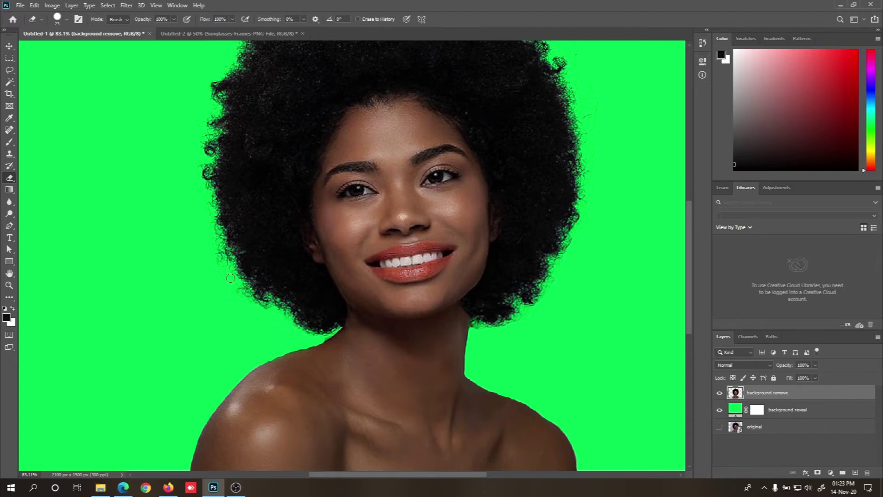
scroll(192, 239, down, 1)
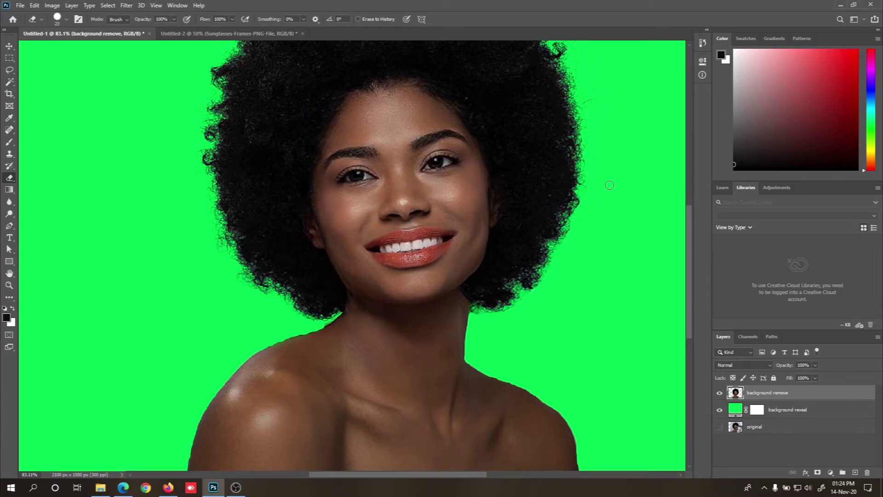
scroll(248, 260, down, 1)
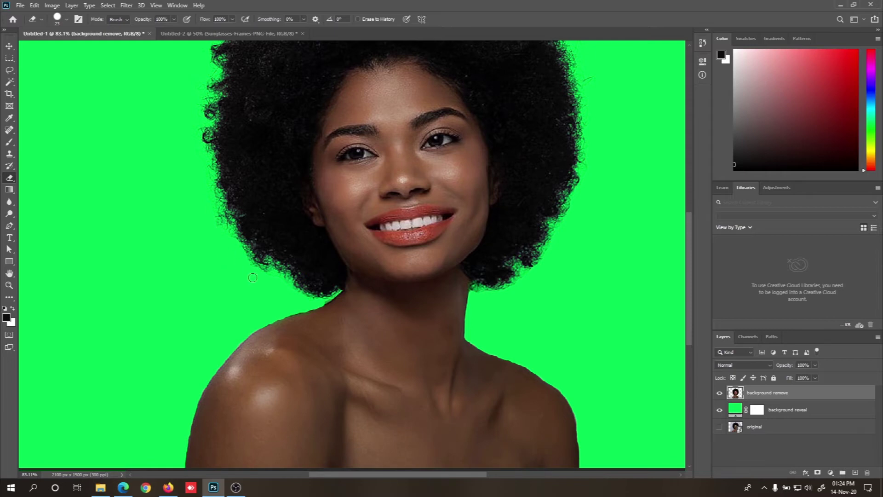
drag(373, 266, 373, 235)
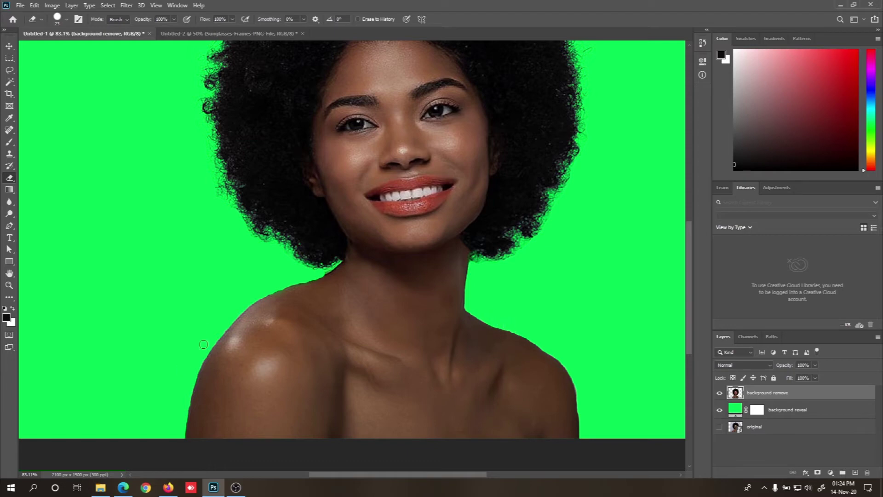
scroll(411, 244, down, 3)
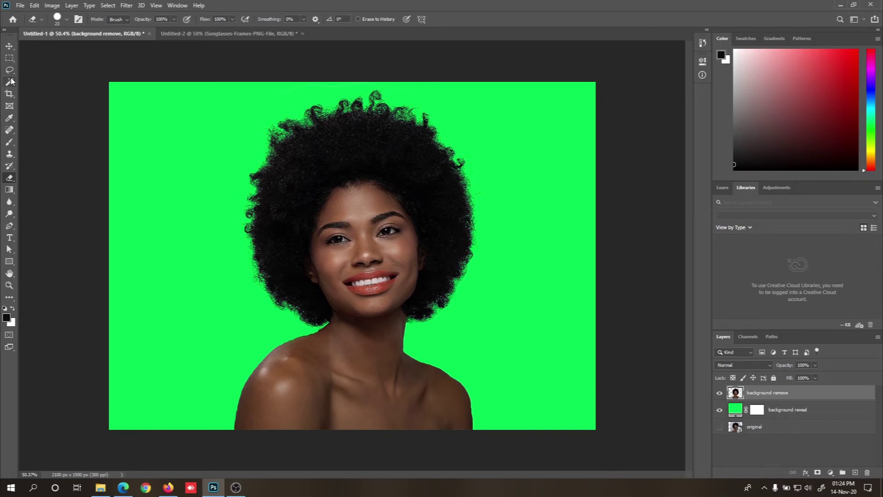
Hide the green background reveal layer to check the cutout against transparency
click(720, 410)
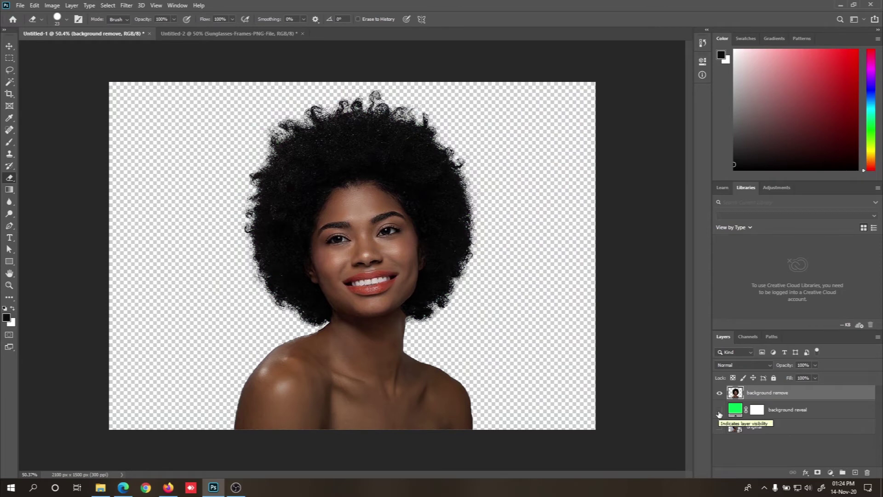
click(720, 411)
click(720, 411)
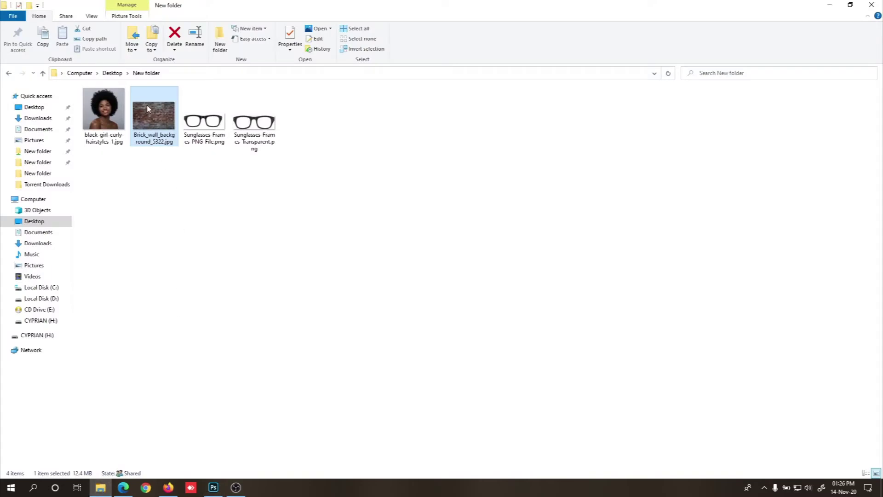
Place Brick_wall_background_5322.jpg from the File Explorer folder into the portrait document and scale it to about 11.41% to cover the canvas
drag(149, 110, 193, 285)
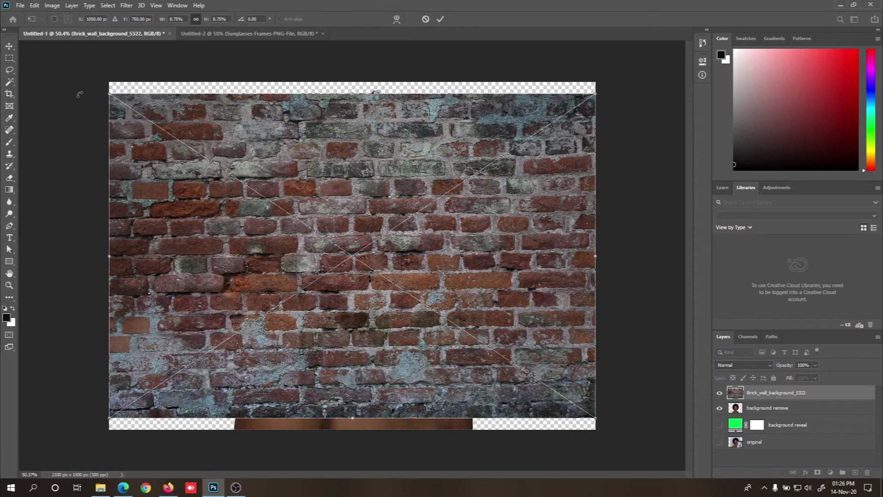
drag(109, 93, 64, 64)
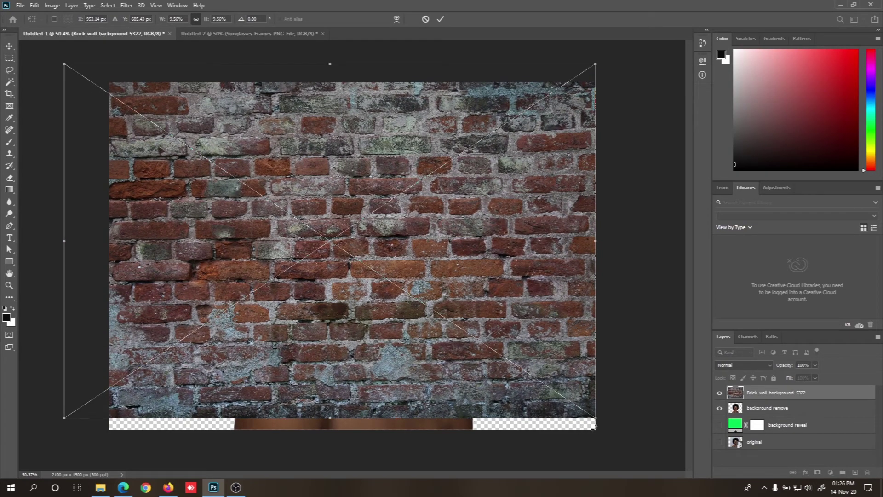
drag(597, 419, 641, 462)
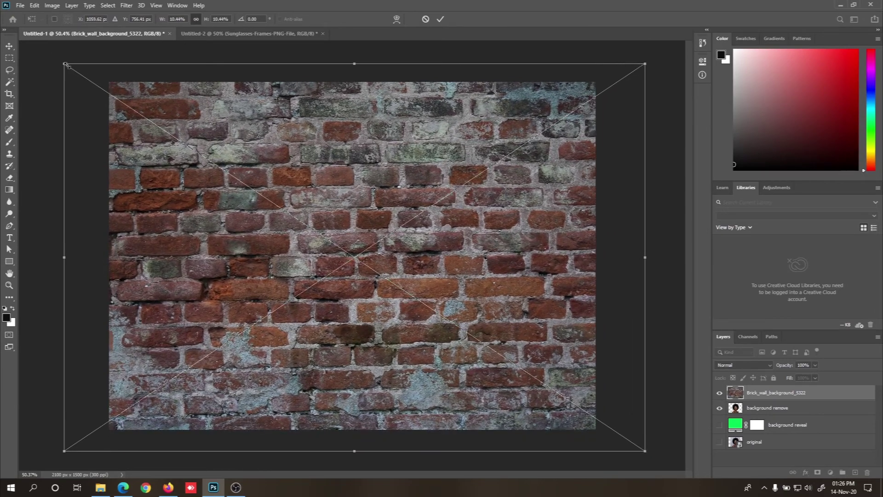
drag(66, 65, 29, 41)
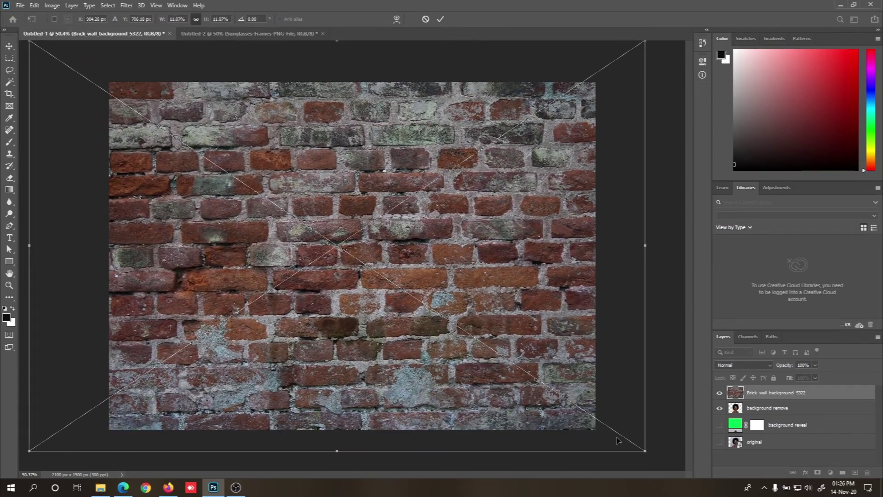
drag(646, 453, 664, 463)
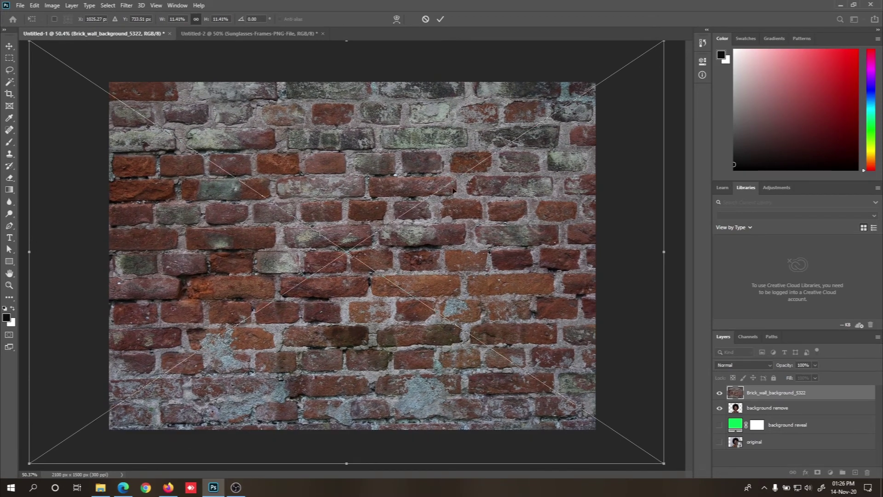
click(440, 19)
Move the brick wall layer below the background remove layer with the Move tool active
key(e)
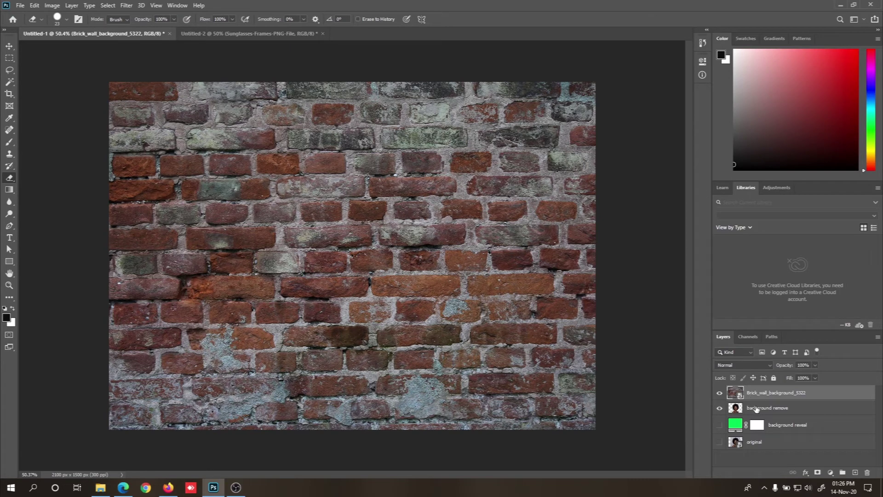
click(9, 47)
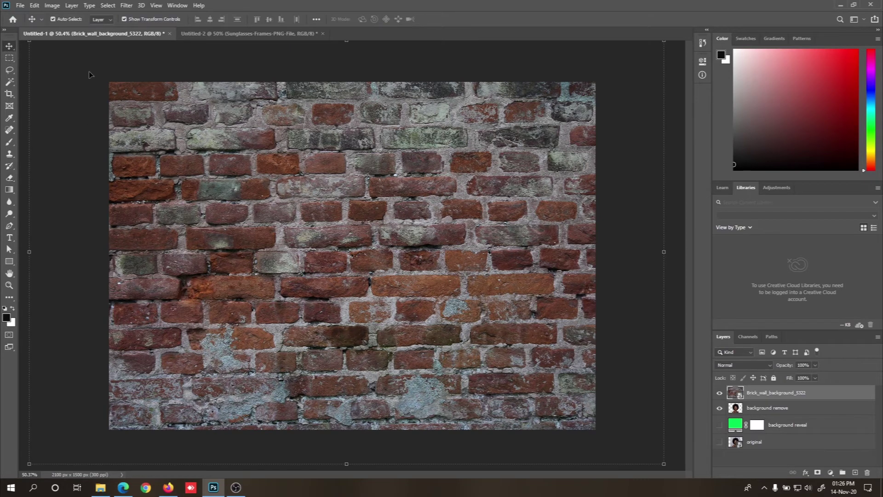
drag(756, 398, 756, 410)
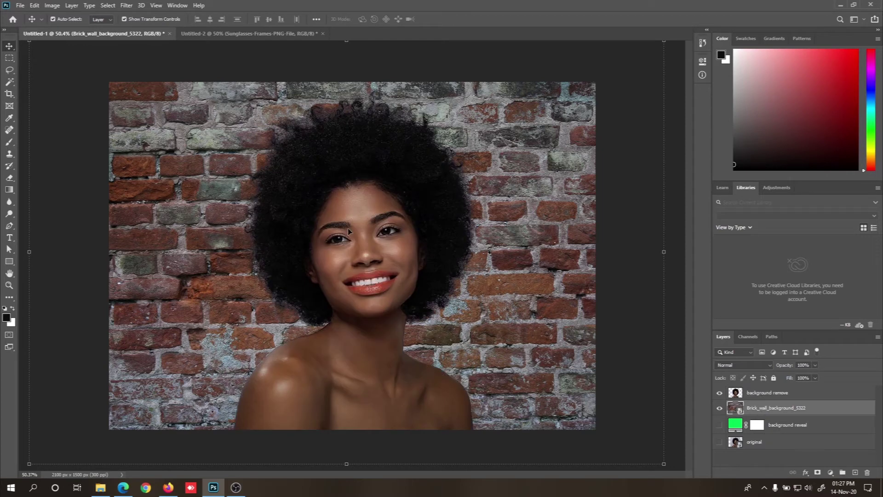
Apply a Gaussian Blur with a radius of 1 pixel to the brick wall layer
click(126, 6)
click(133, 15)
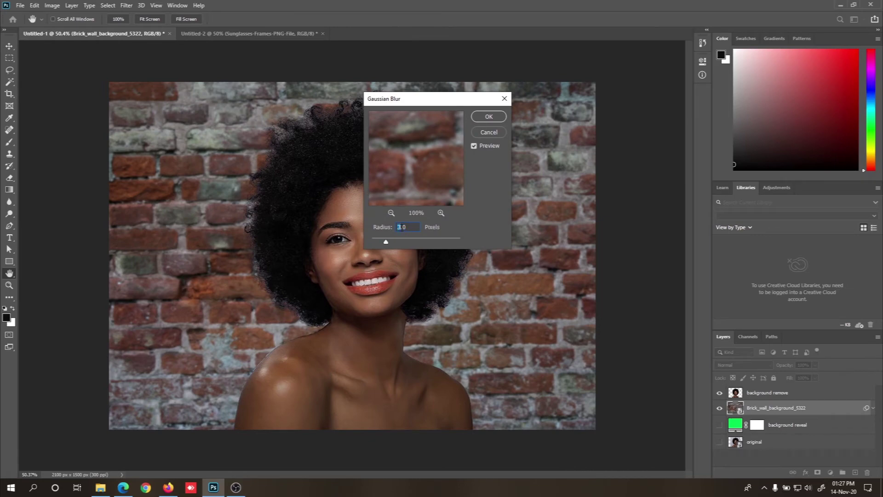
text(1)
click(488, 118)
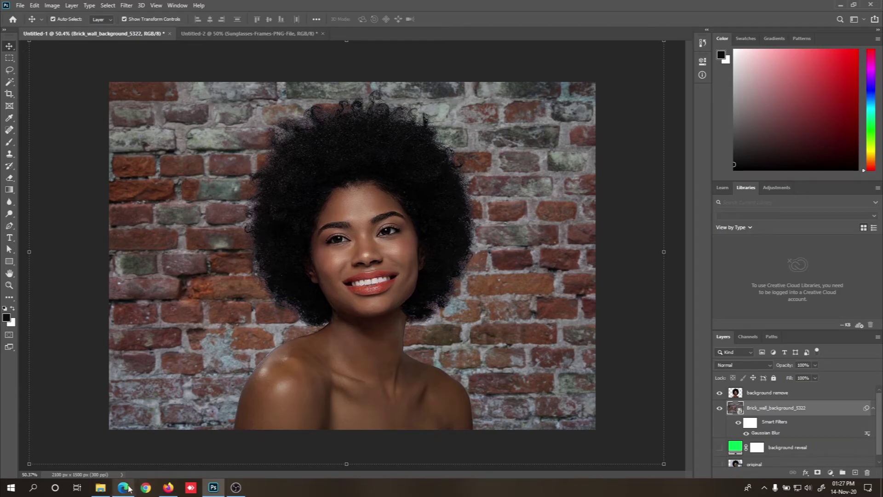
Place Sunglasses-Frames-Transparent.png from the File Explorer folder into the portrait document and rotate it to -10°
click(100, 487)
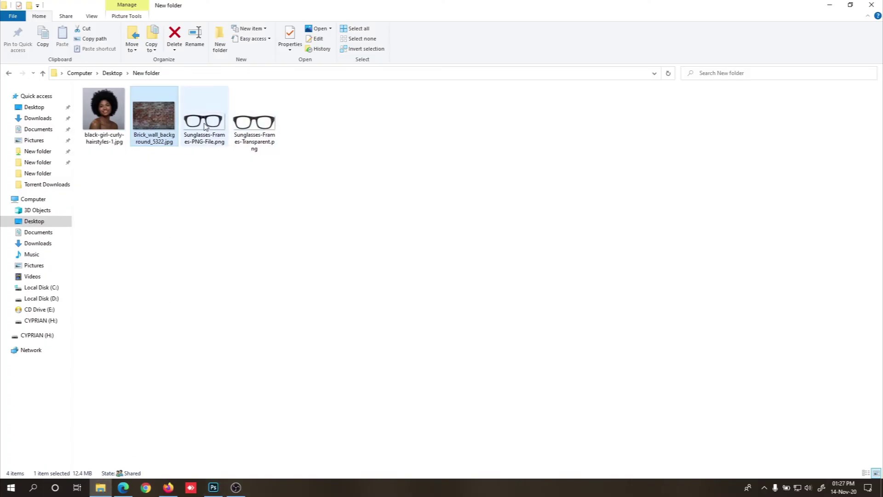
click(223, 127)
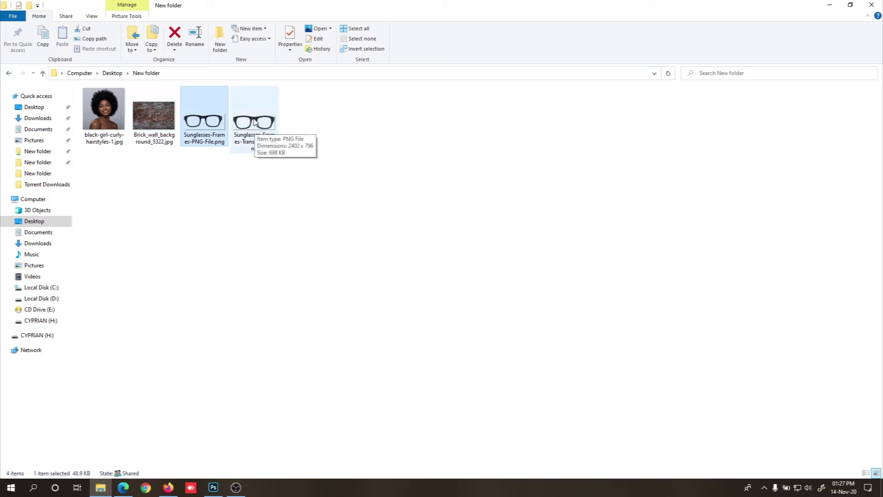
drag(255, 121, 306, 317)
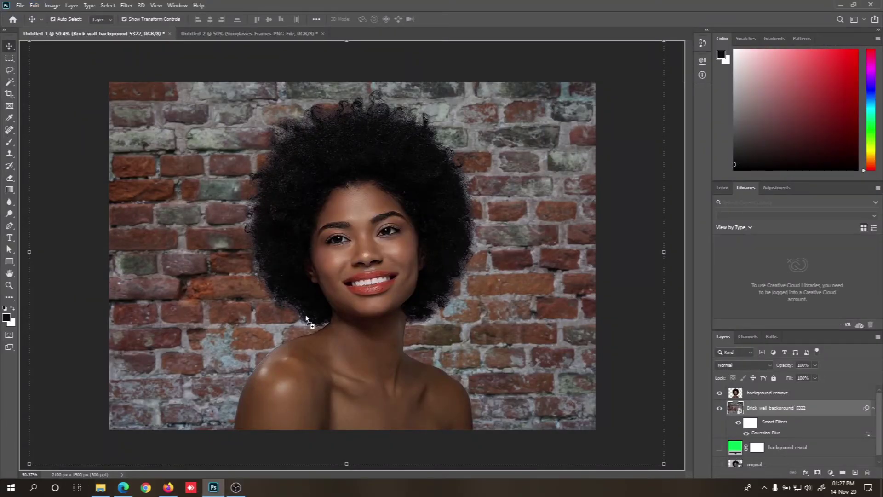
drag(355, 251, 355, 251)
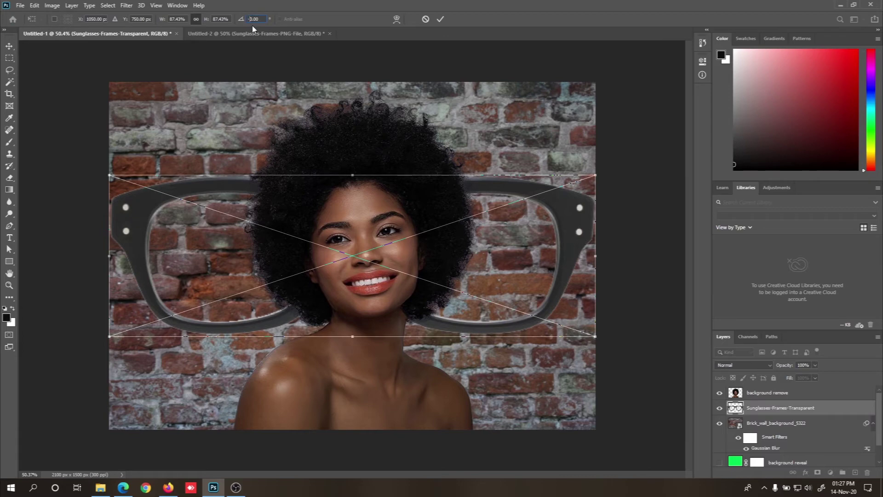
text(1)
key(Return)
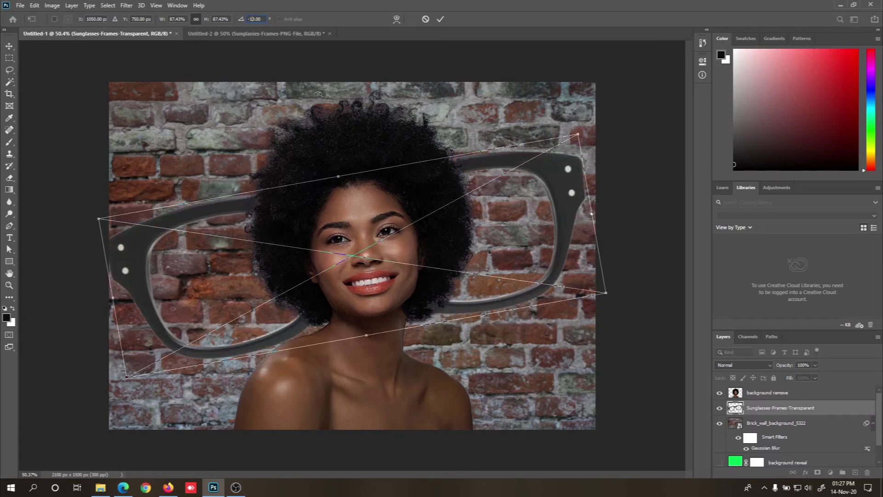
Scale the glasses to about 69.80% and move their layer above the background remove layer
drag(98, 219, 201, 234)
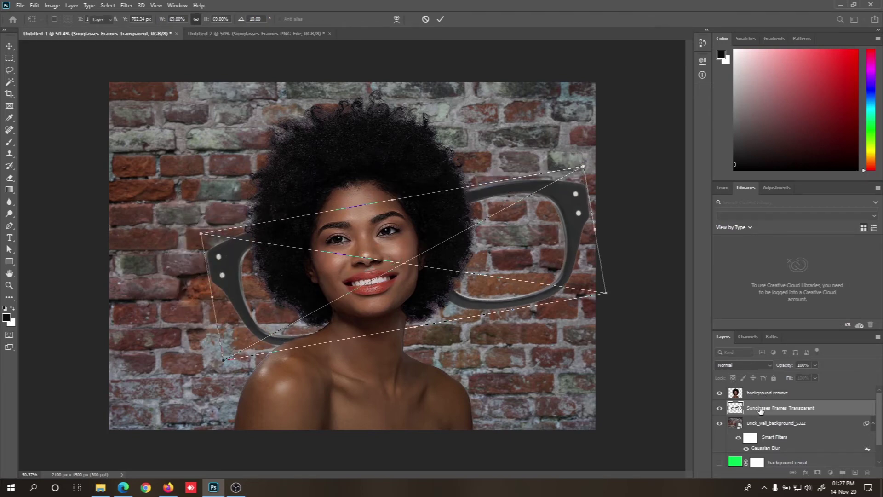
key(Return)
drag(760, 392, 760, 390)
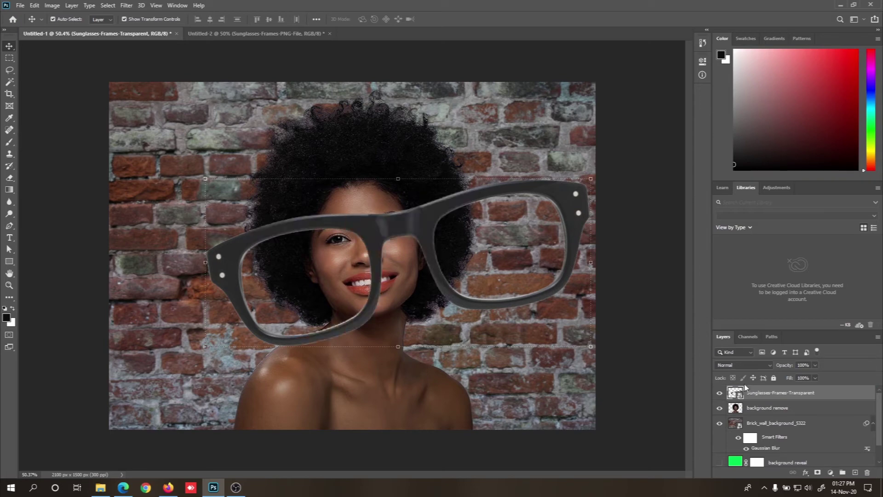
Scale the glasses down to about 23.94% and position them over the woman's eyes
key(ctrl+t)
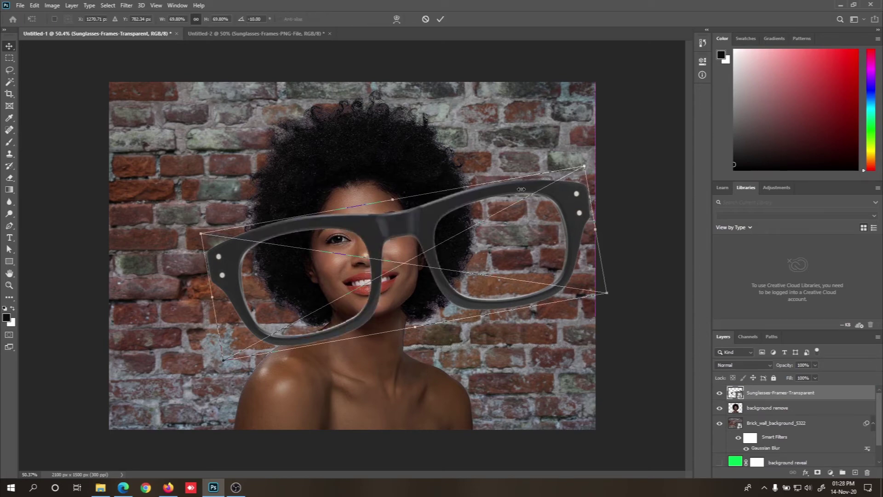
drag(592, 181, 393, 261)
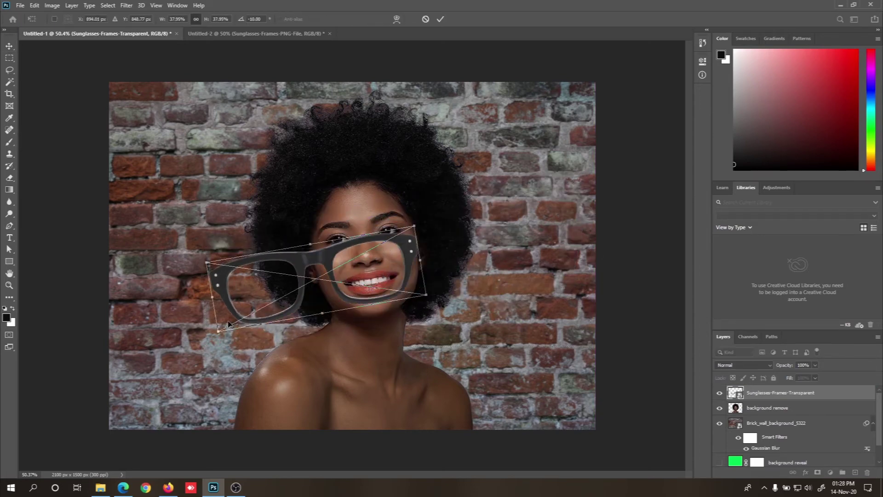
drag(219, 330, 293, 294)
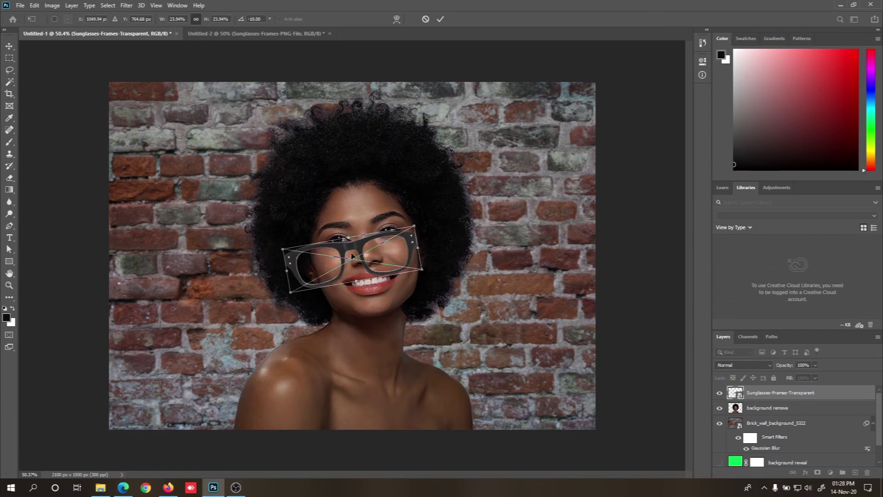
drag(352, 250, 365, 230)
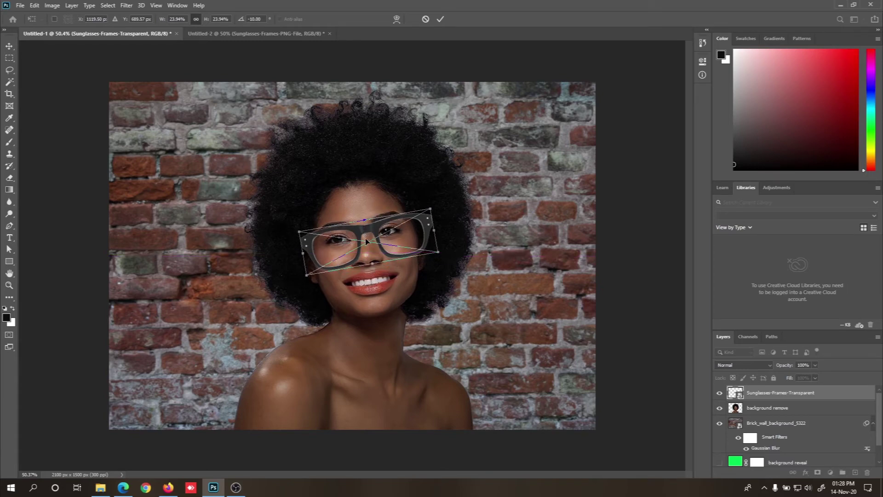
Fine-tune the glasses' fit on the face, scaling them to about 23.18% and centring the bridge on the nose
scroll(367, 239, up, 5)
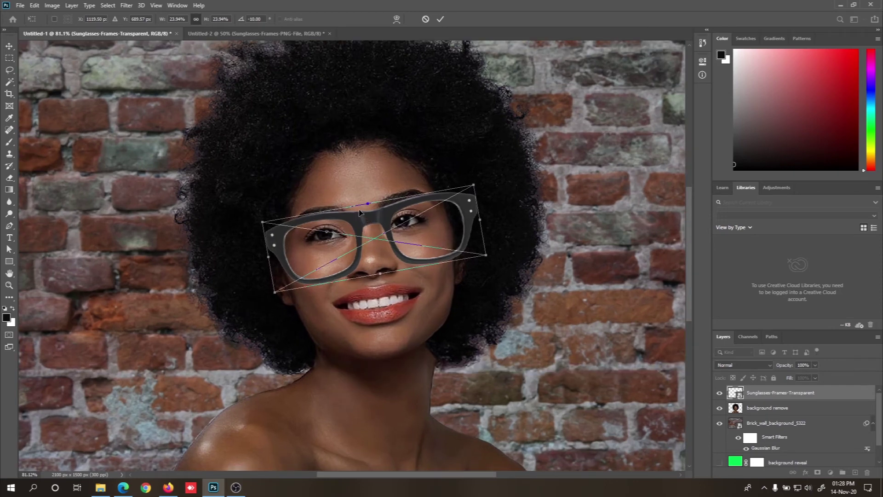
drag(381, 220, 367, 212)
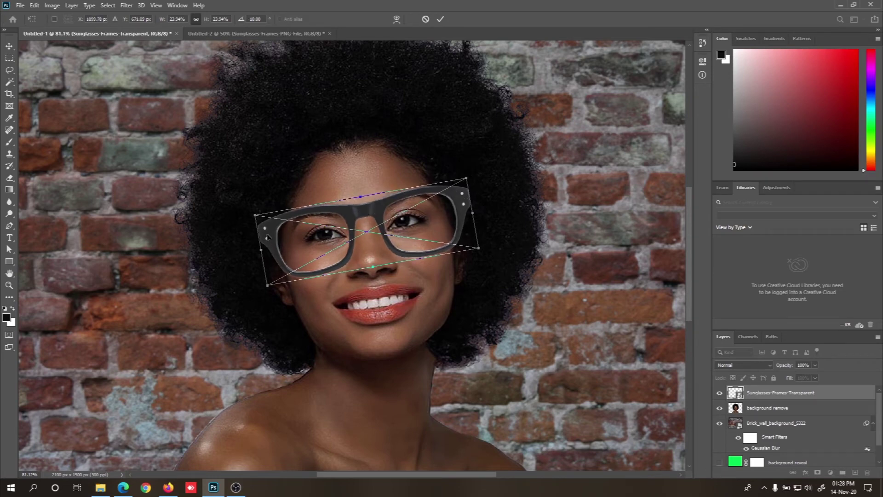
drag(255, 214, 262, 216)
drag(372, 218, 369, 219)
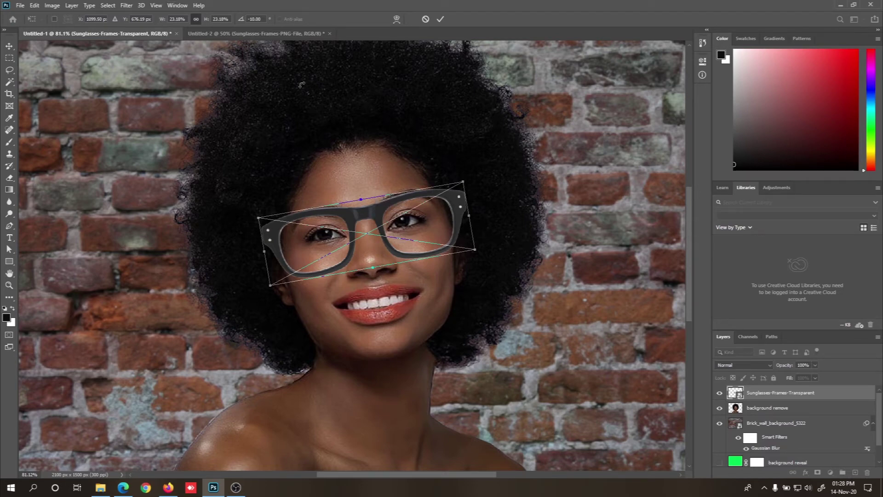
click(440, 19)
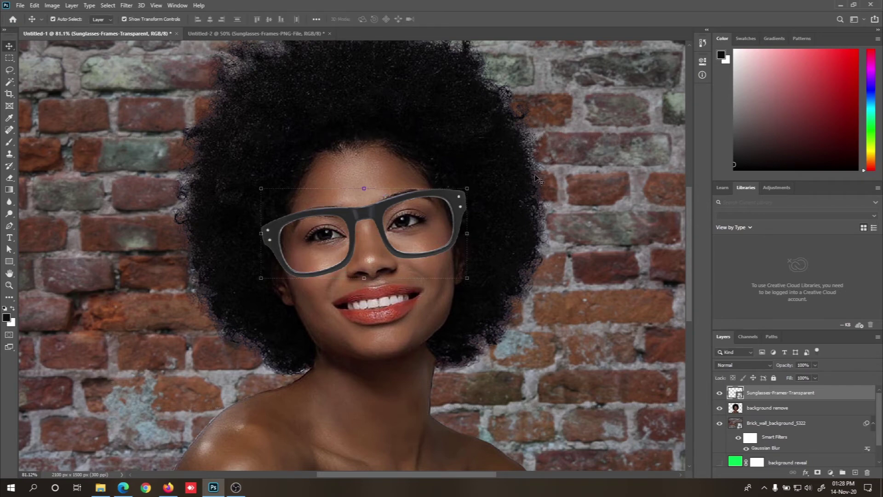
Add a Drop Shadow to the glasses layer with 70% opacity, 12 px distance and 13% spread
click(807, 474)
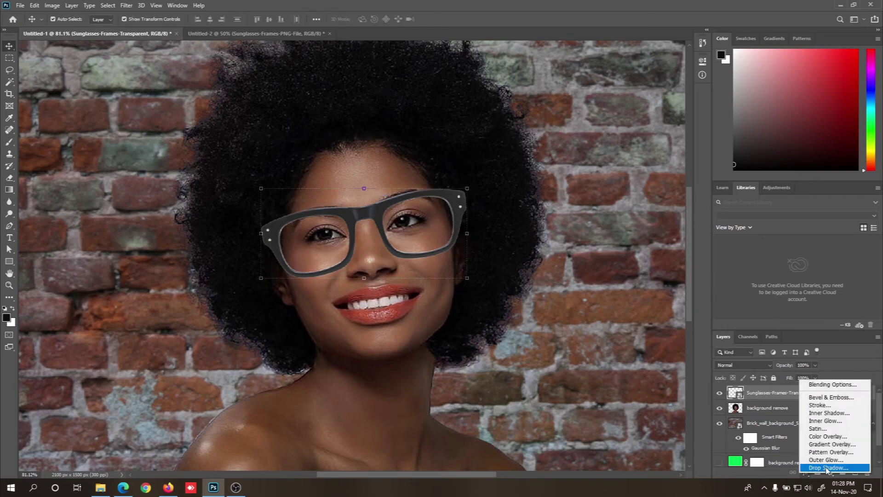
click(826, 468)
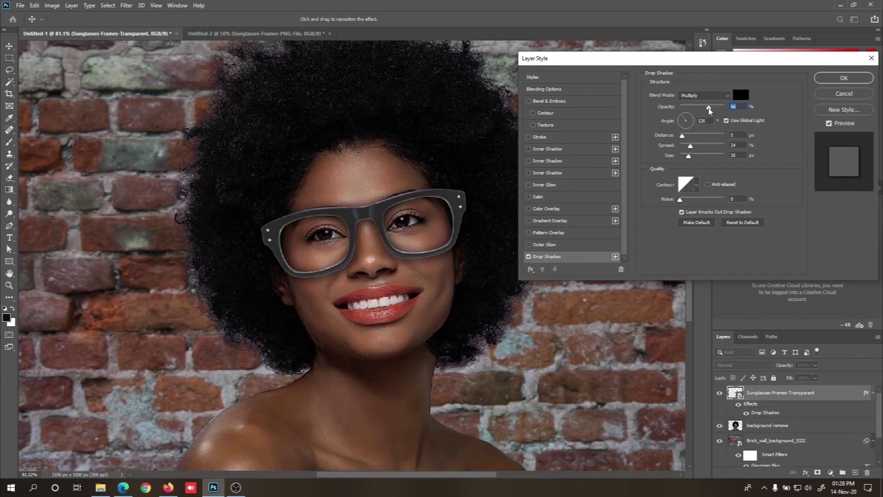
drag(710, 110, 713, 110)
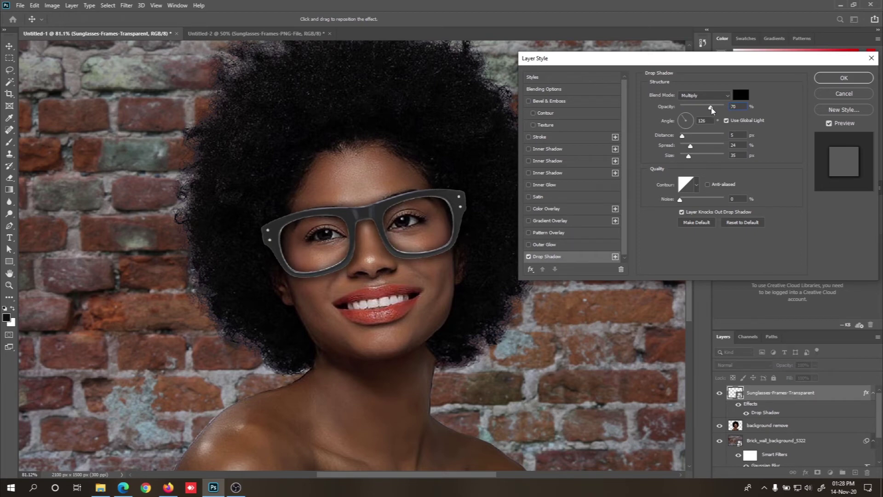
mouse_move(682, 139)
mouse_down()
mouse_move(698, 138)
mouse_move(687, 138)
mouse_up()
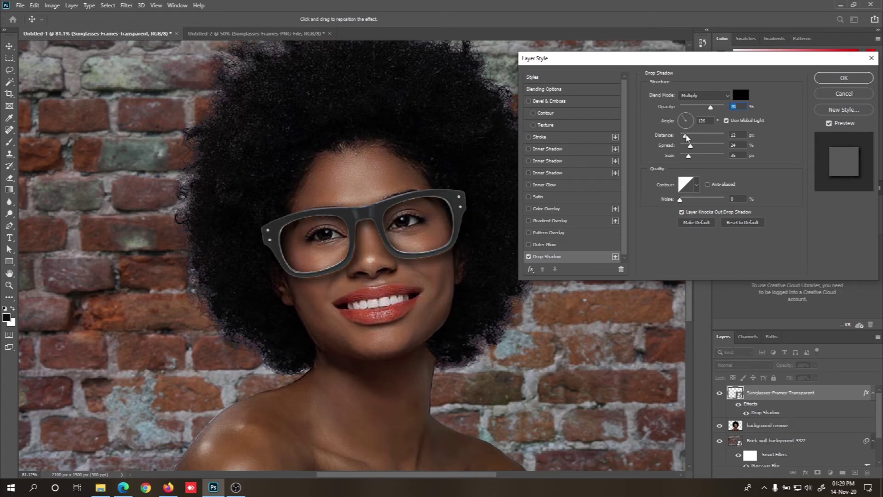
click(687, 137)
mouse_move(692, 147)
mouse_down()
mouse_move(700, 147)
mouse_move(688, 147)
mouse_up()
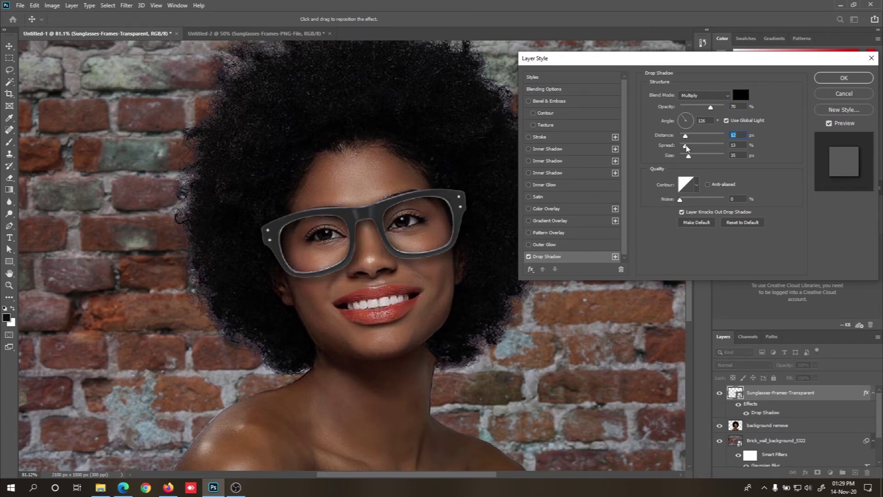
click(686, 146)
Add an Inner Shadow to the glasses with 40% opacity, 272 px distance, 34% choke and 90 px size
click(529, 149)
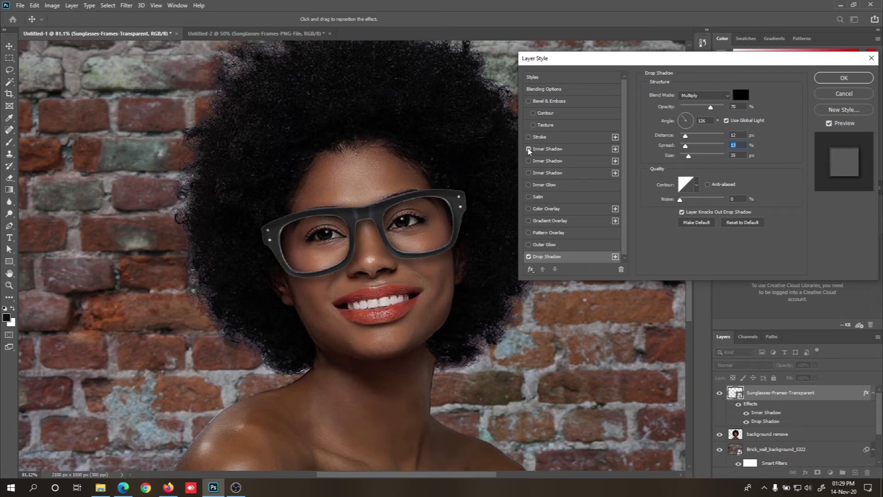
click(570, 150)
mouse_move(697, 111)
mouse_down()
mouse_move(713, 110)
mouse_move(699, 118)
mouse_up()
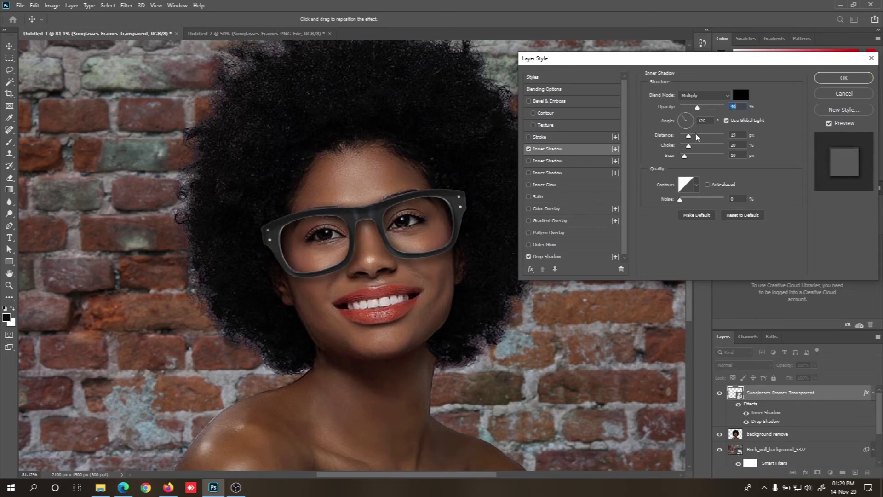
drag(689, 147, 713, 149)
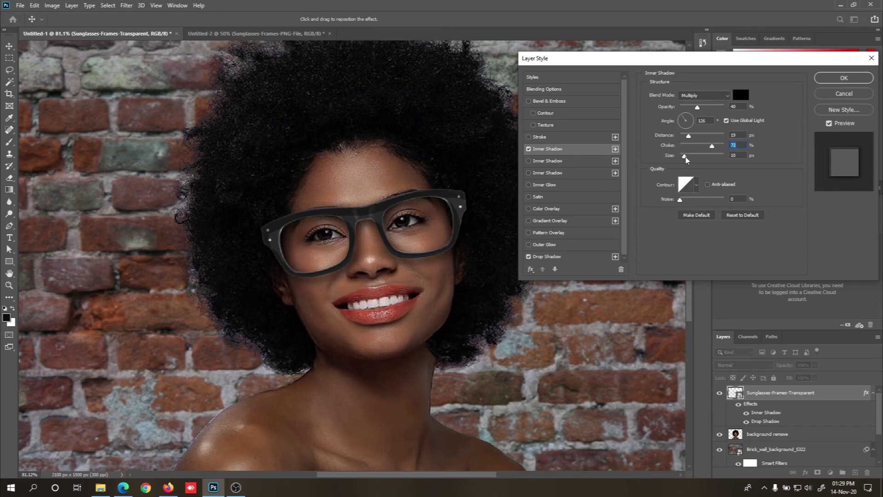
drag(685, 159, 722, 145)
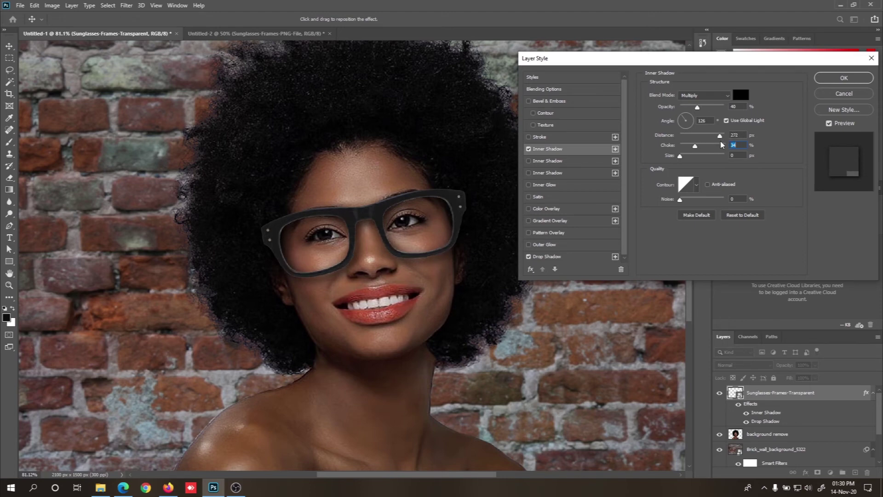
key(shift+Tab)
drag(681, 156, 698, 158)
Compare the glasses with and without the Inner Shadow and Drop Shadow, and apply the layer style with both enabled
click(528, 149)
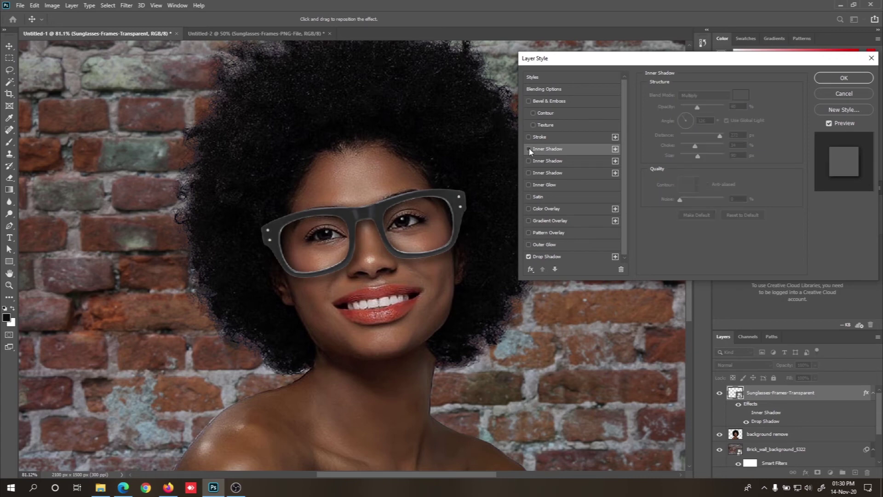
click(529, 150)
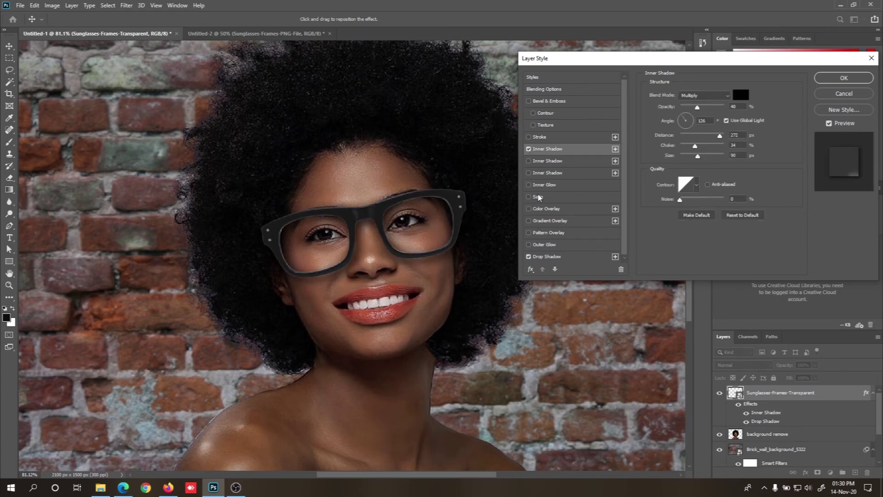
click(528, 257)
click(529, 257)
click(844, 79)
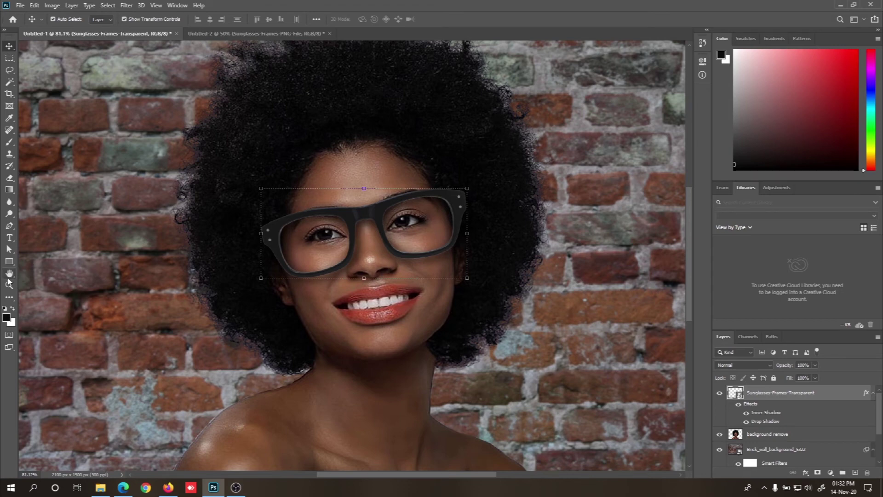
Activate the Pen tool and set its drawing mode to Shape
click(9, 226)
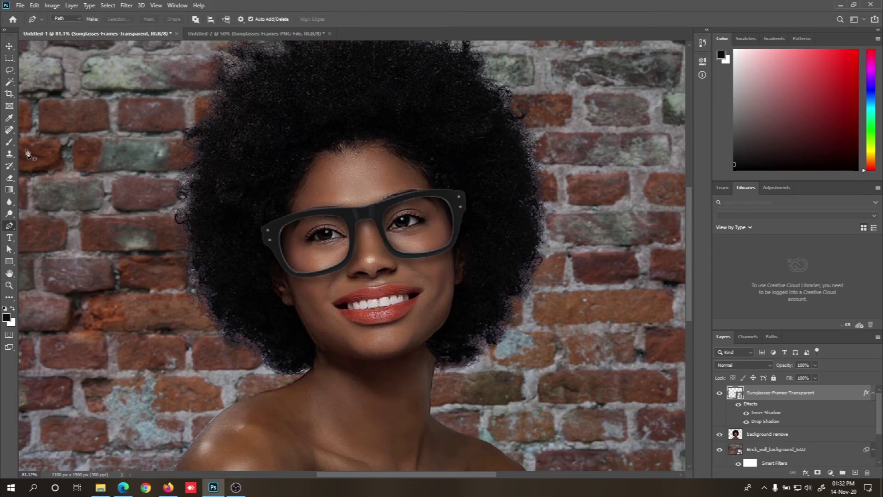
click(42, 19)
click(44, 21)
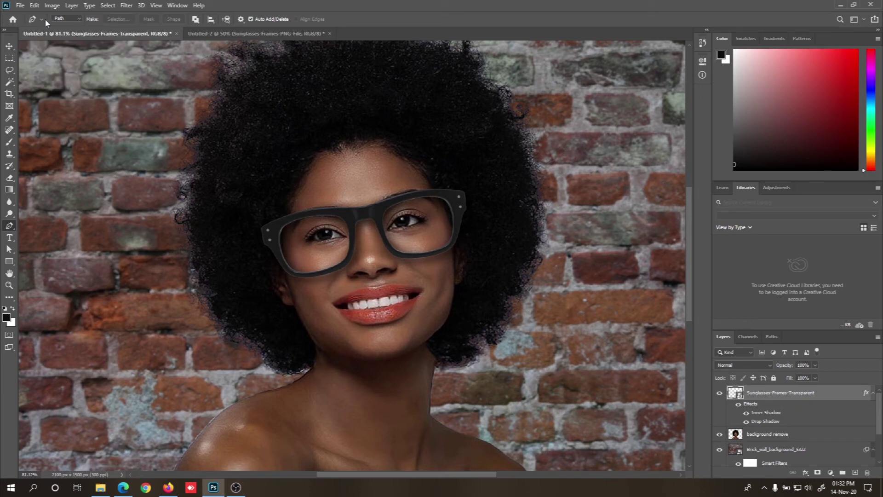
click(81, 21)
click(82, 26)
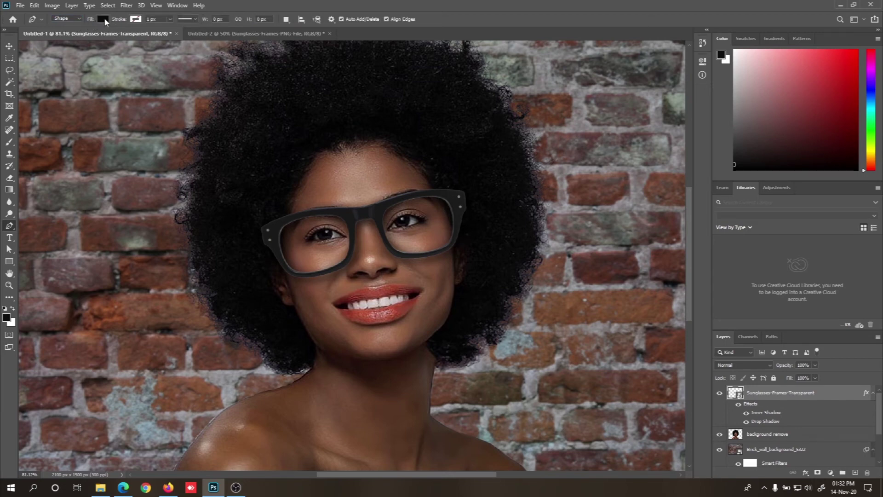
Set the Pen shape's fill colour to the blue #396fc9
click(103, 20)
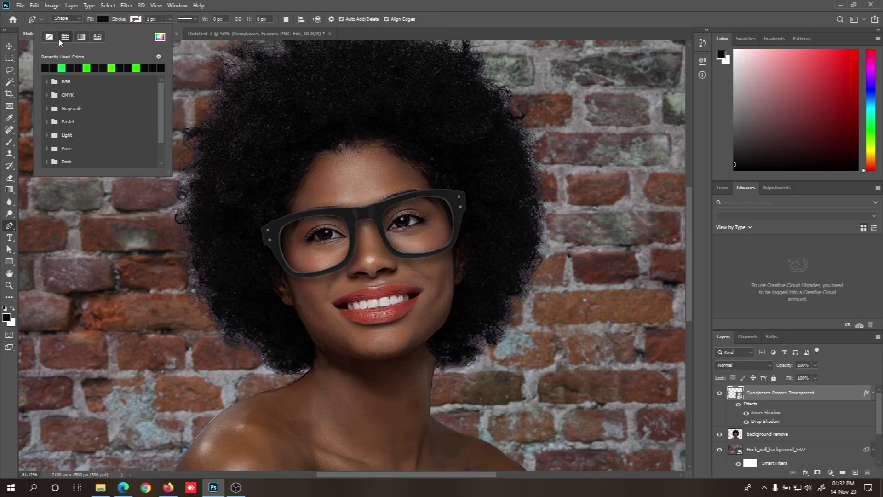
click(158, 38)
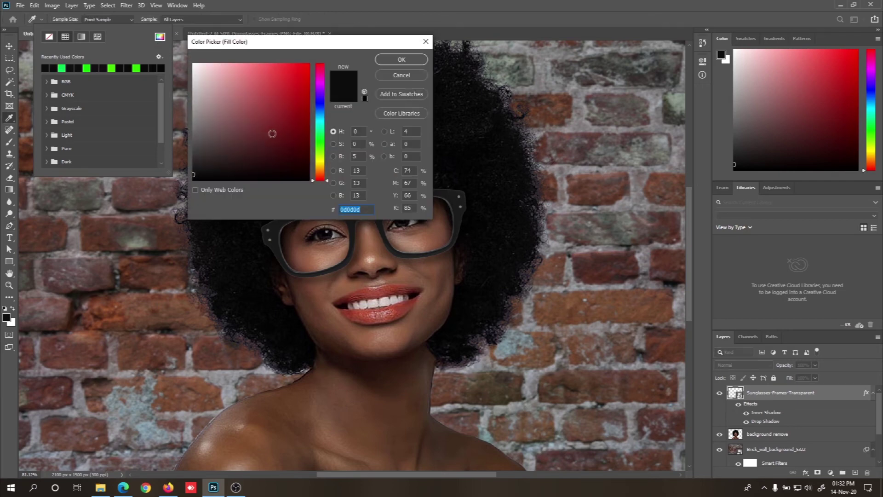
click(319, 111)
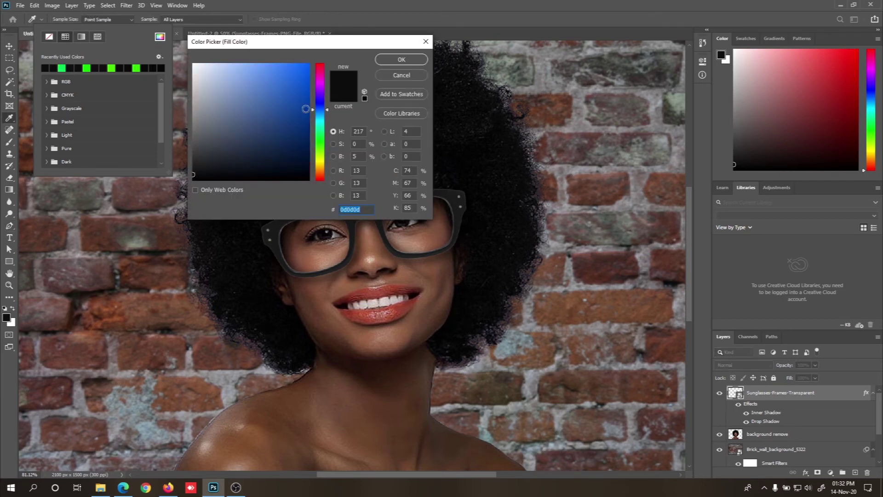
click(284, 93)
mouse_move(284, 93)
mouse_down()
mouse_move(272, 75)
mouse_move(271, 94)
mouse_move(276, 88)
mouse_up()
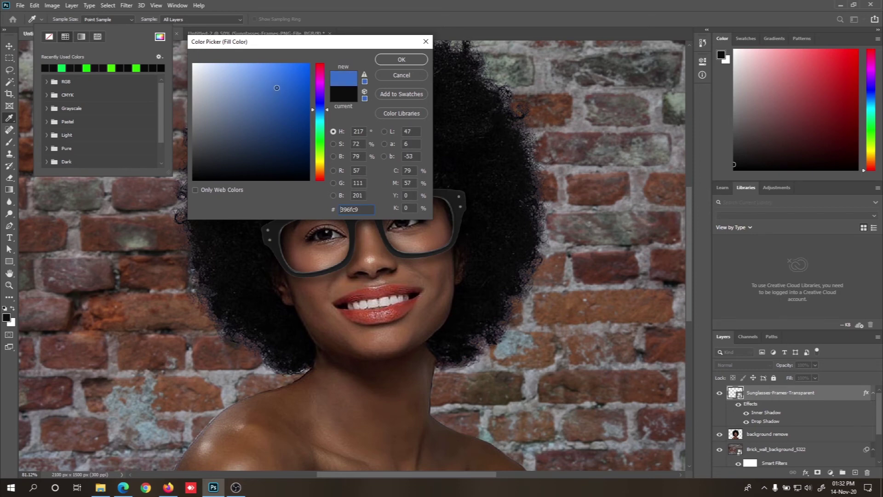
click(388, 60)
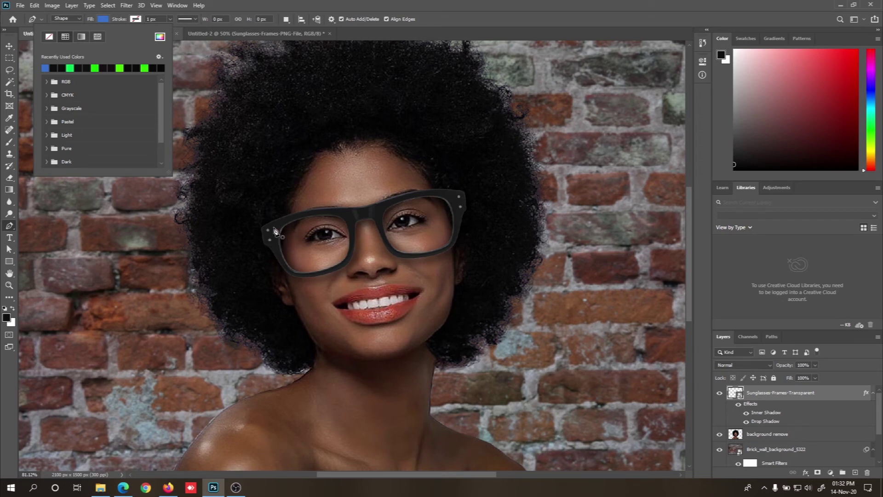
click(117, 21)
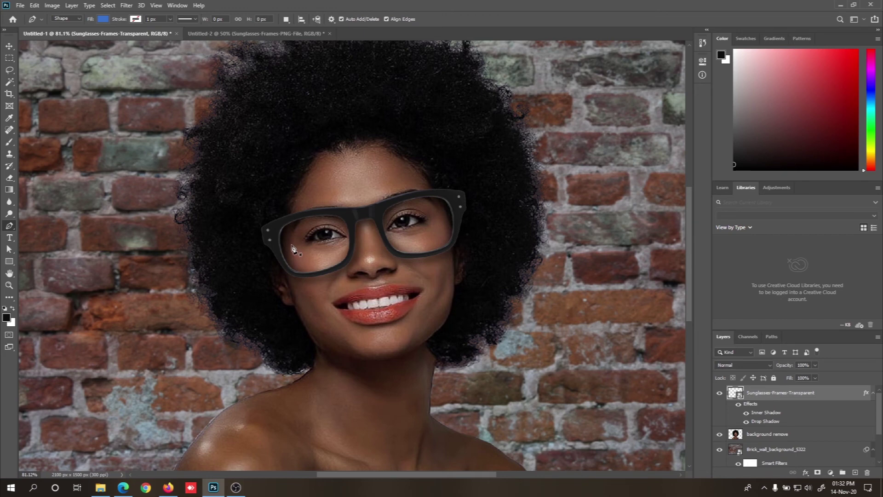
Draw a closed curved blue shape about 185 by 154 px over the glasses' lens on the image's left side
scroll(293, 248, up, 4)
scroll(289, 241, up, 2)
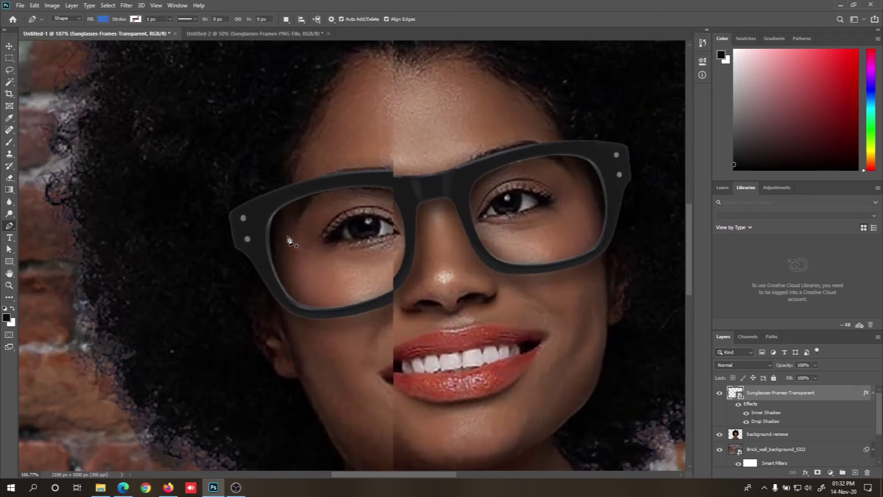
scroll(278, 217, up, 2)
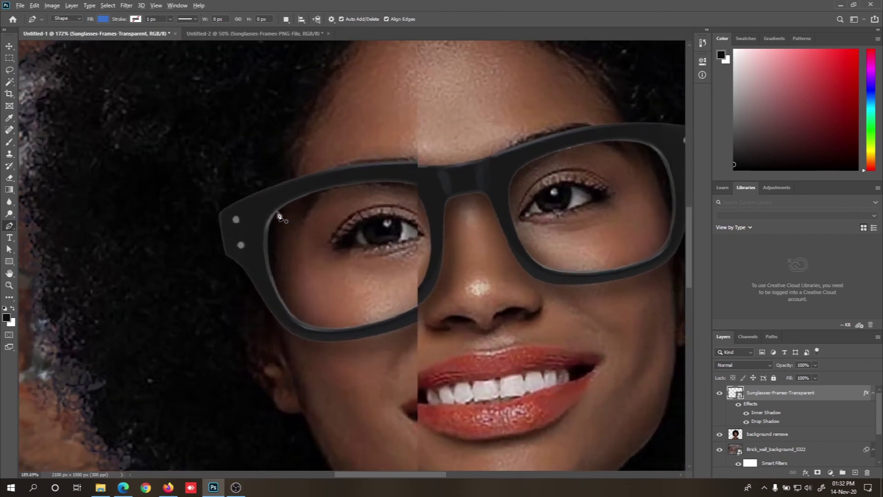
click(277, 211)
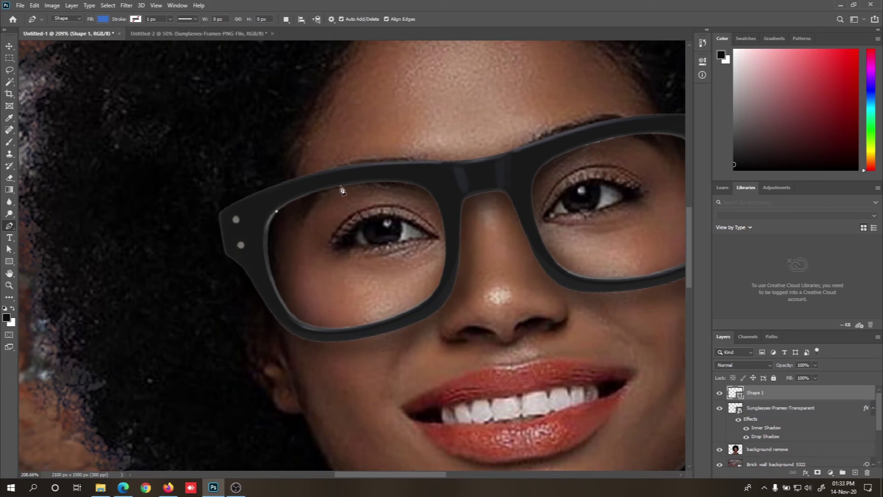
drag(340, 187, 385, 182)
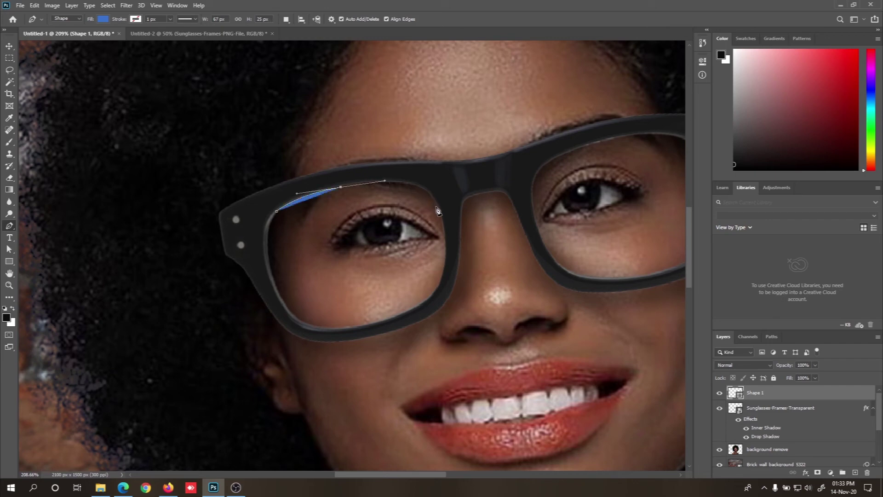
drag(438, 207, 447, 239)
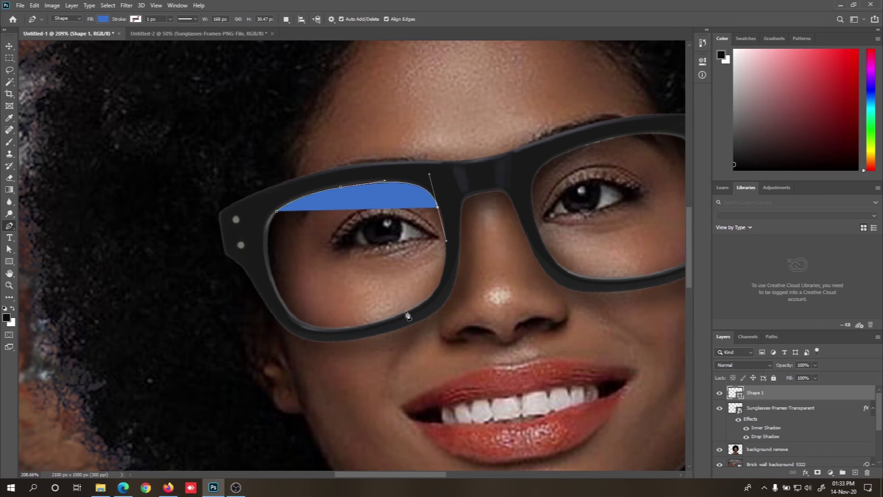
drag(405, 314, 351, 337)
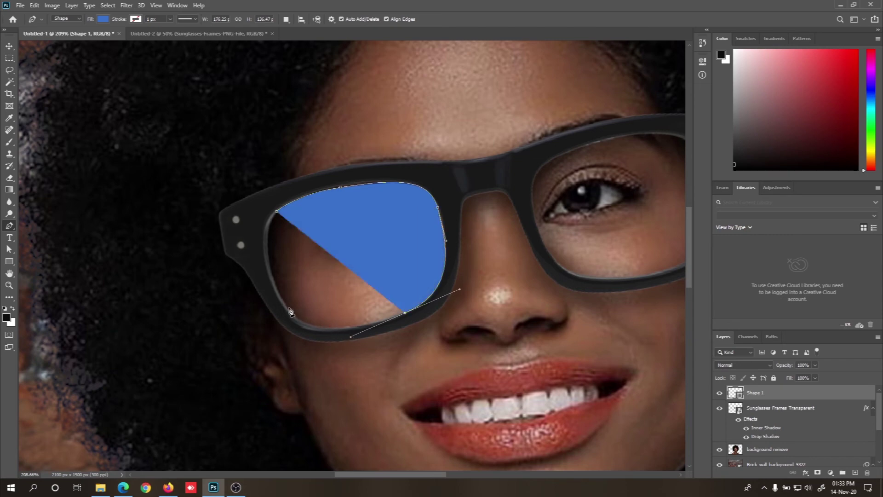
drag(279, 294, 263, 251)
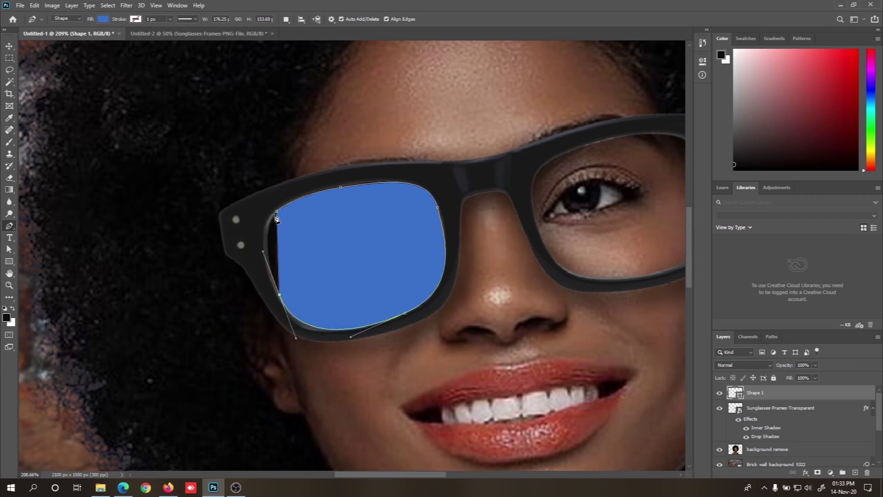
mouse_move(276, 213)
mouse_down()
mouse_move(285, 219)
mouse_move(289, 206)
mouse_up()
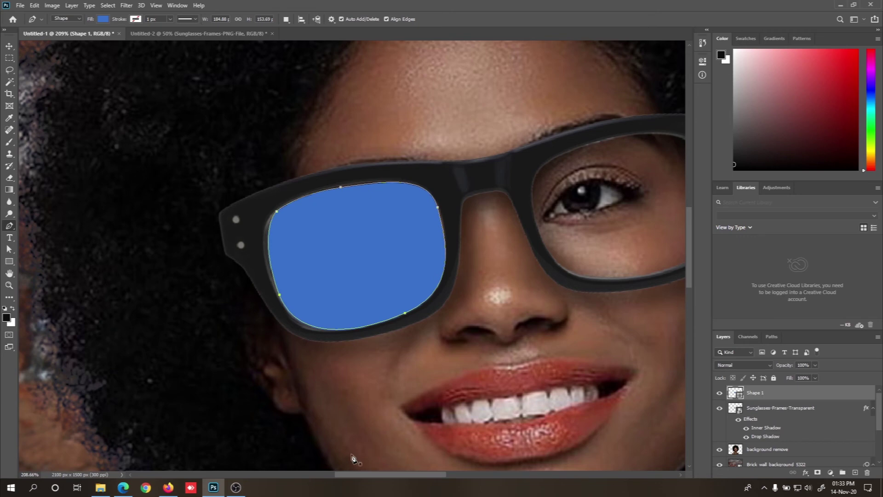
Draw a second closed curved blue shape about 187 by 150 px over the glasses' other lens
drag(375, 475, 419, 475)
click(254, 170)
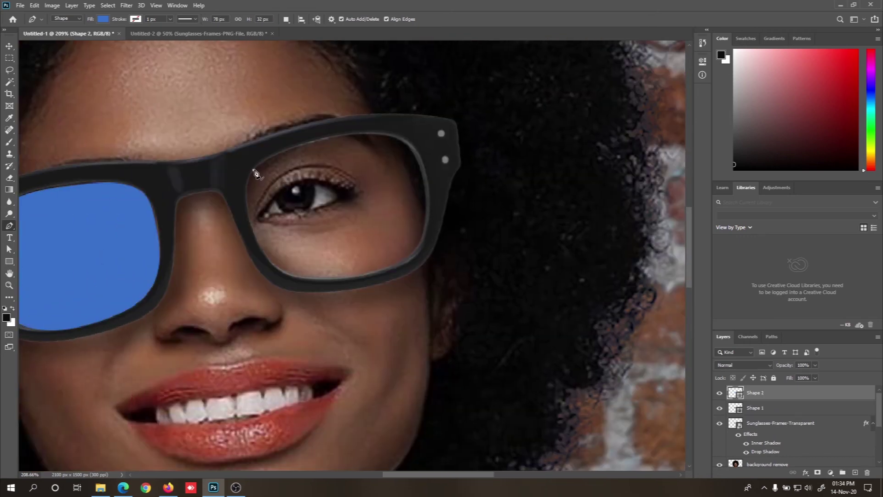
click(326, 140)
drag(326, 139, 370, 137)
drag(375, 135, 375, 134)
drag(418, 162, 428, 197)
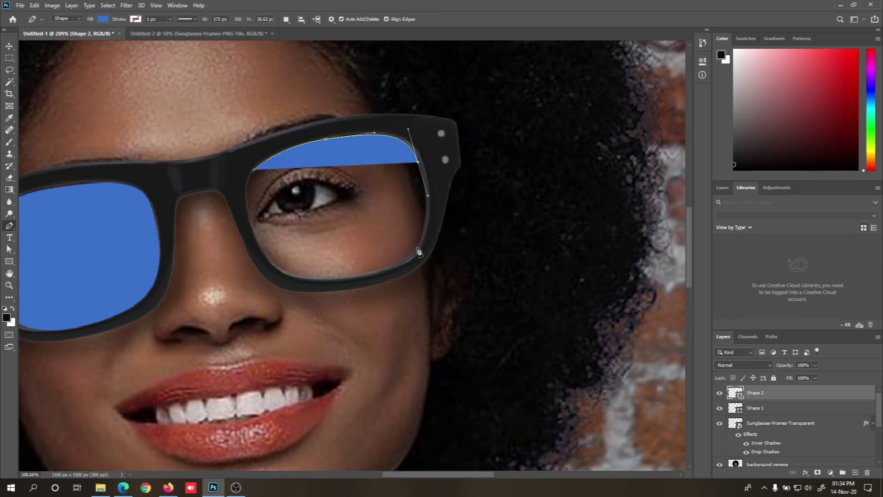
drag(400, 261, 365, 276)
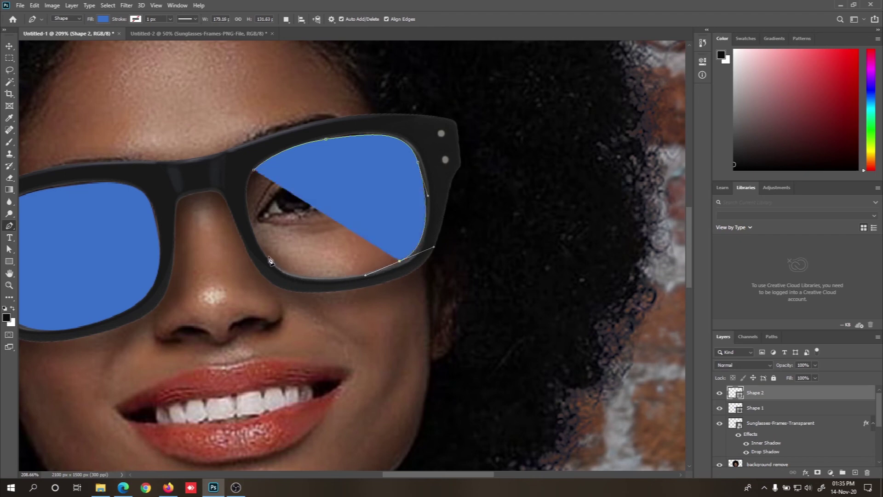
drag(269, 260, 234, 225)
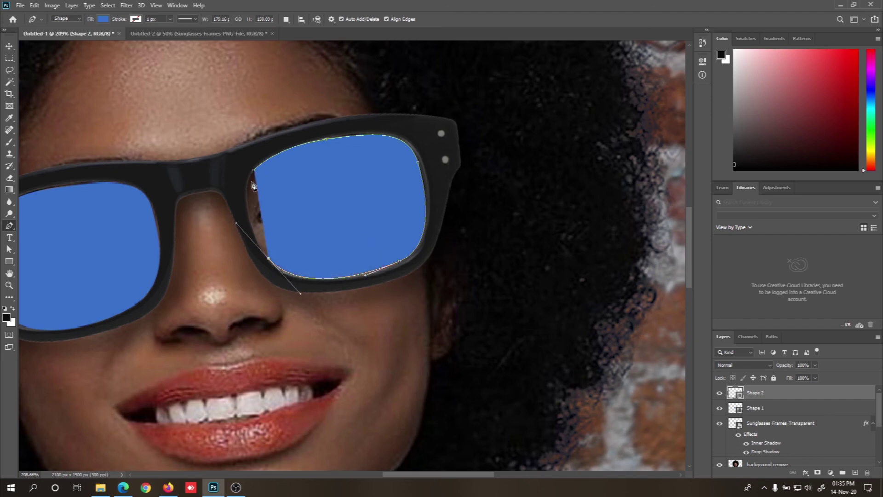
drag(253, 171, 260, 169)
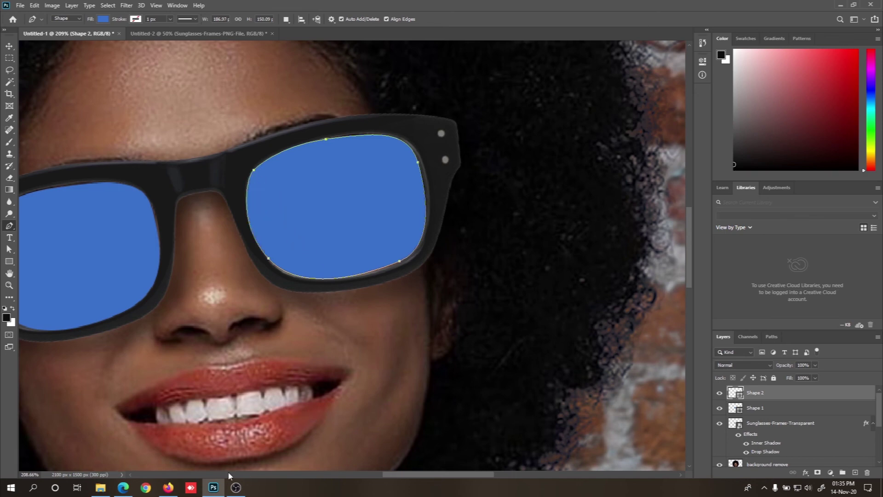
Merge the two lens shape layers, Shape 1 and Shape 2, into one shape layer
shift+click(782, 409)
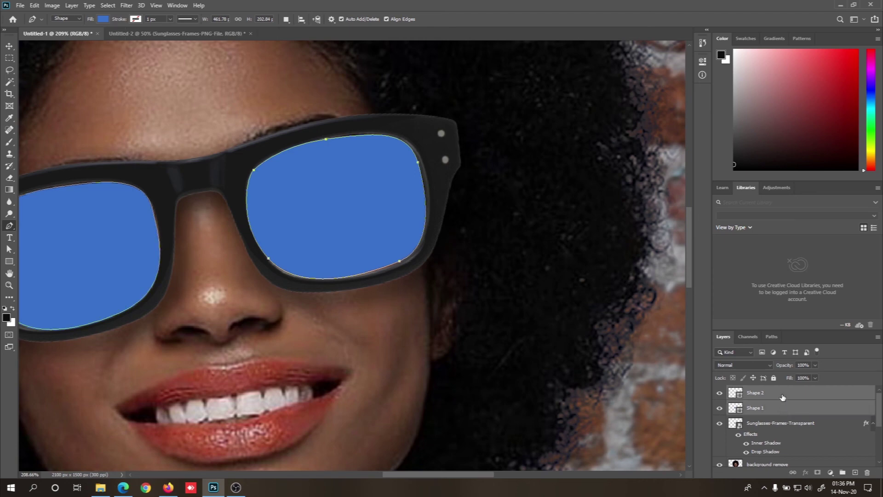
click(781, 401)
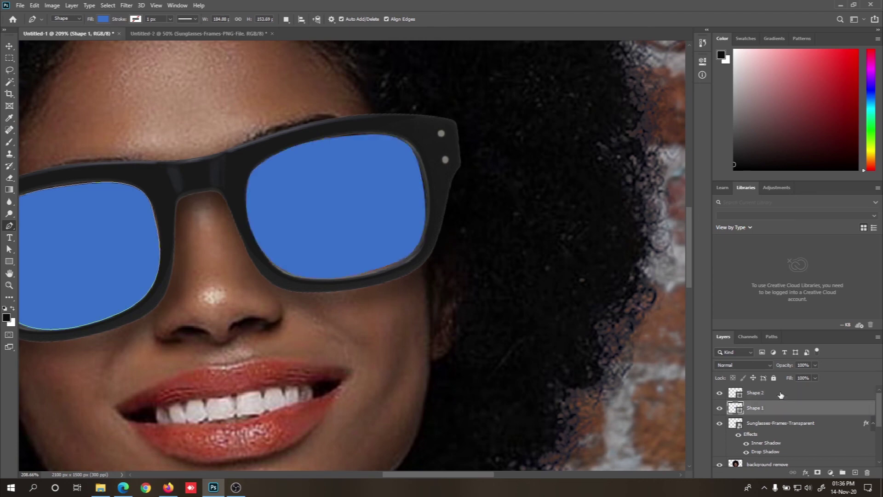
shift+click(781, 395)
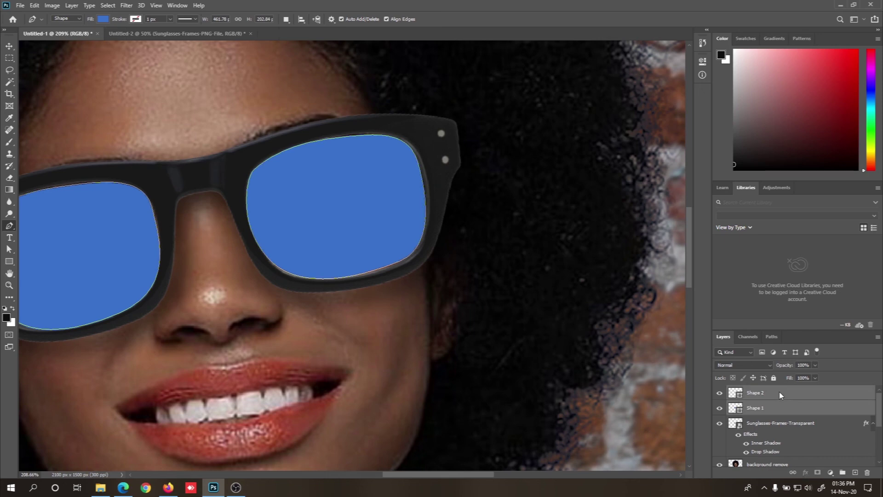
right_click(780, 395)
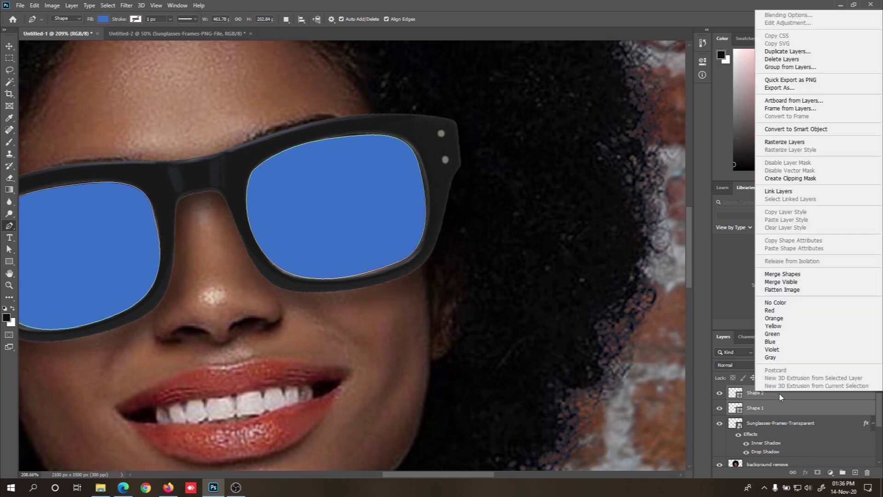
click(789, 275)
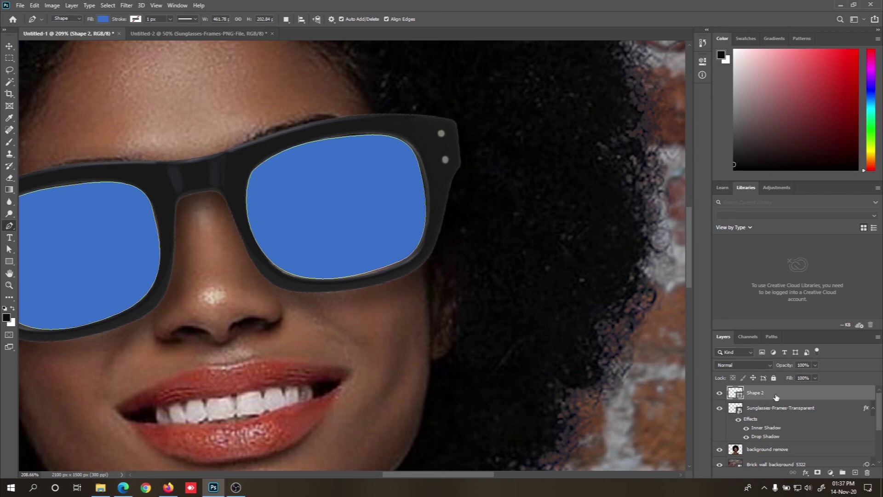
Set the merged lens shape layer to Soft Light blending and lower its opacity to 20%
click(764, 366)
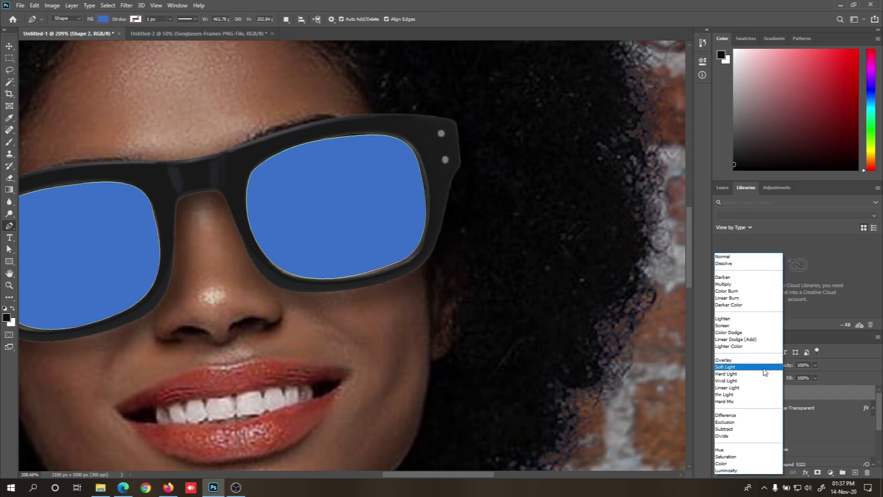
click(757, 368)
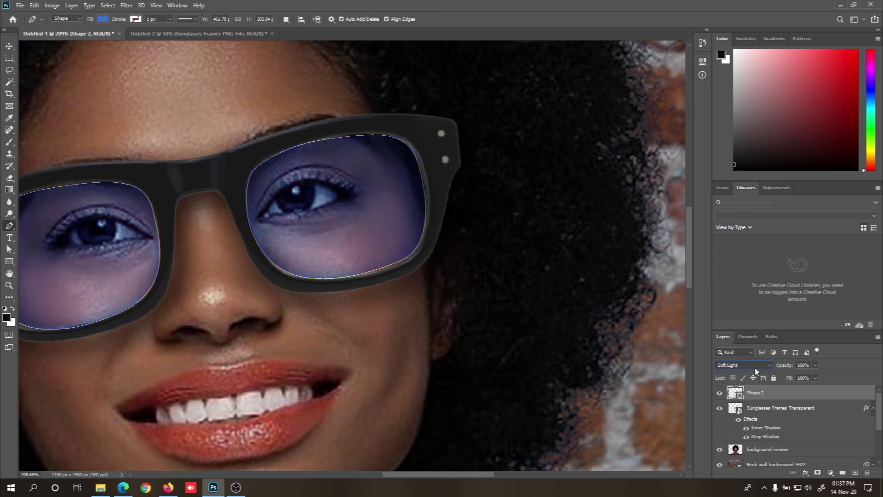
click(815, 366)
drag(816, 377, 788, 380)
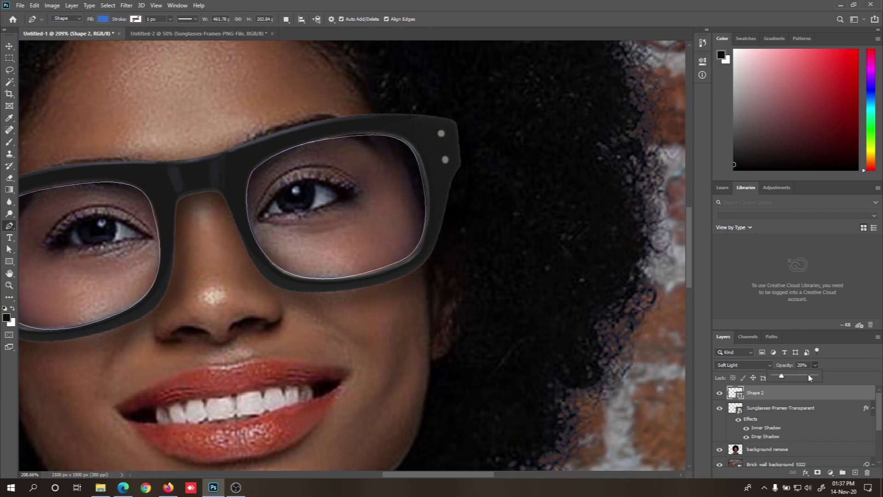
click(835, 362)
Raise the lens shape layer's opacity to 100% and set its fill to 34%
click(815, 377)
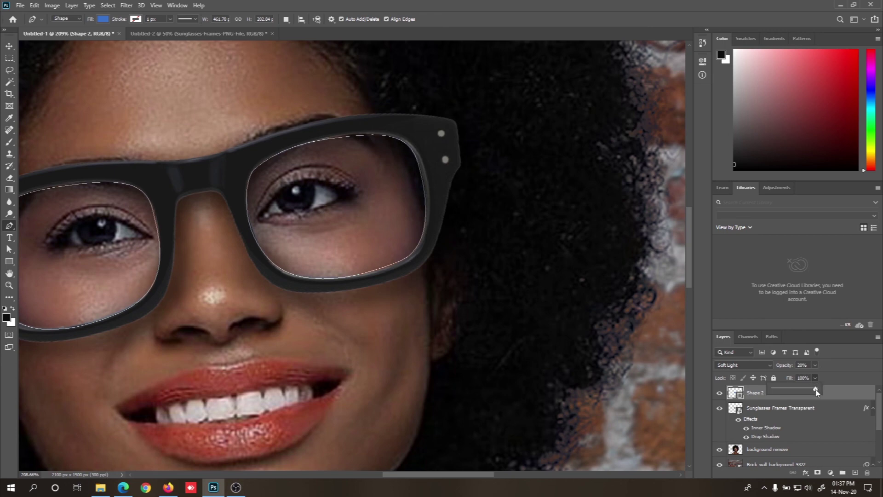
drag(818, 390, 858, 380)
click(815, 366)
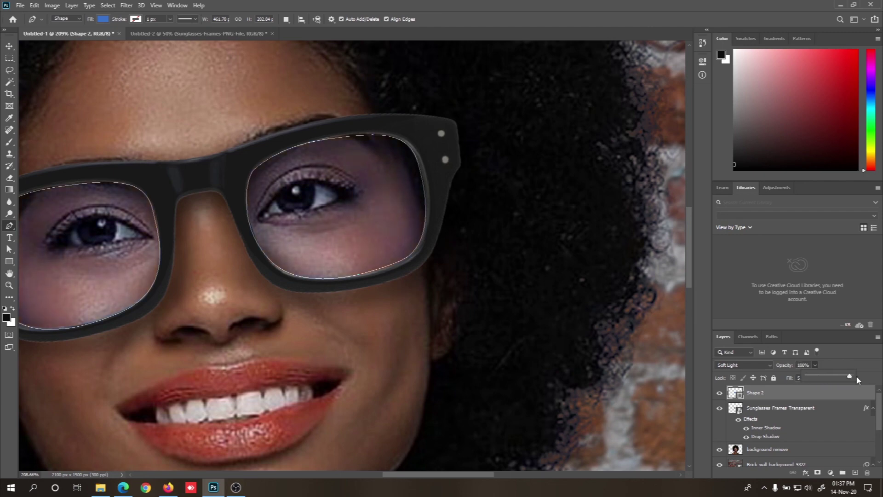
click(800, 379)
click(816, 378)
drag(817, 391, 808, 393)
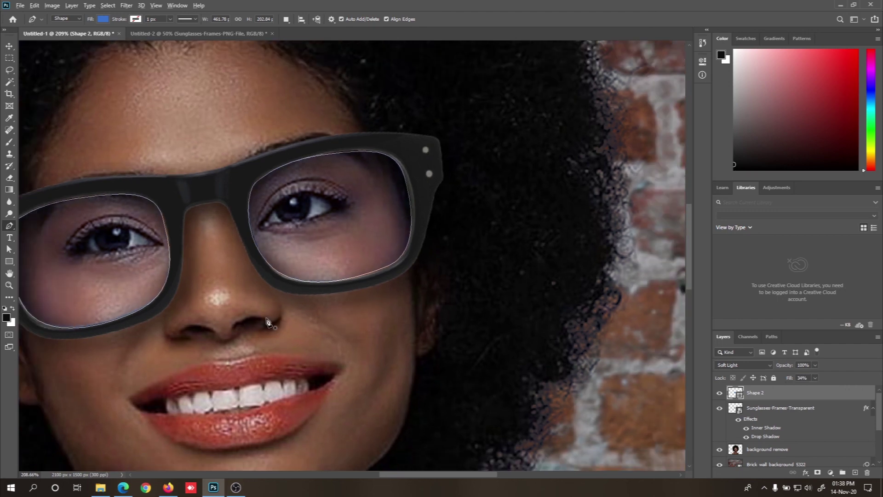
Compare the portrait with and without the lens tint by toggling the shape layers' visibility
scroll(268, 322, down, 5)
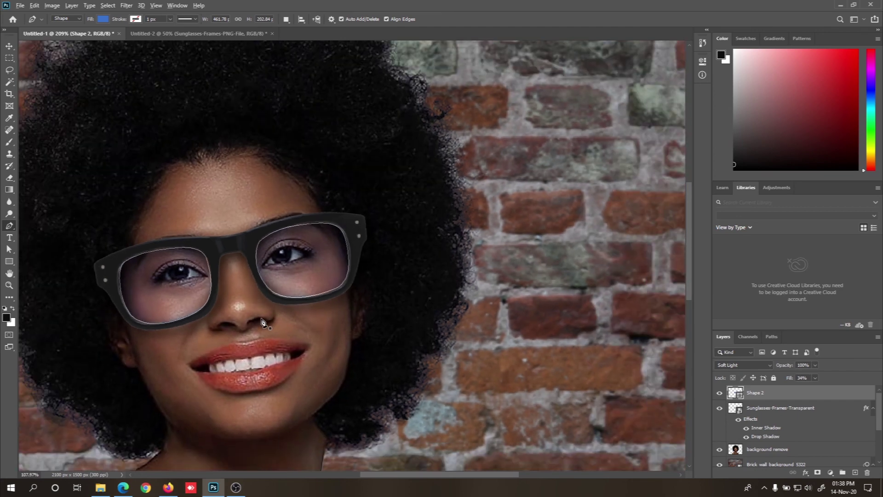
scroll(265, 323, down, 3)
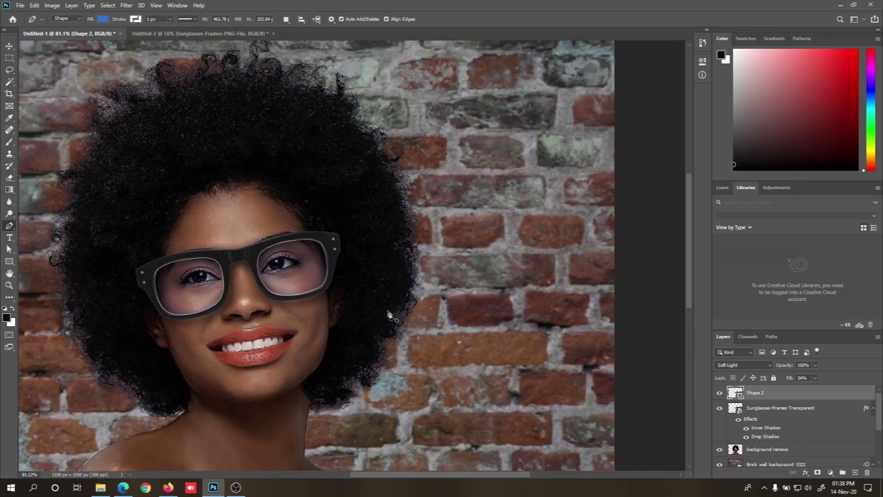
click(391, 311)
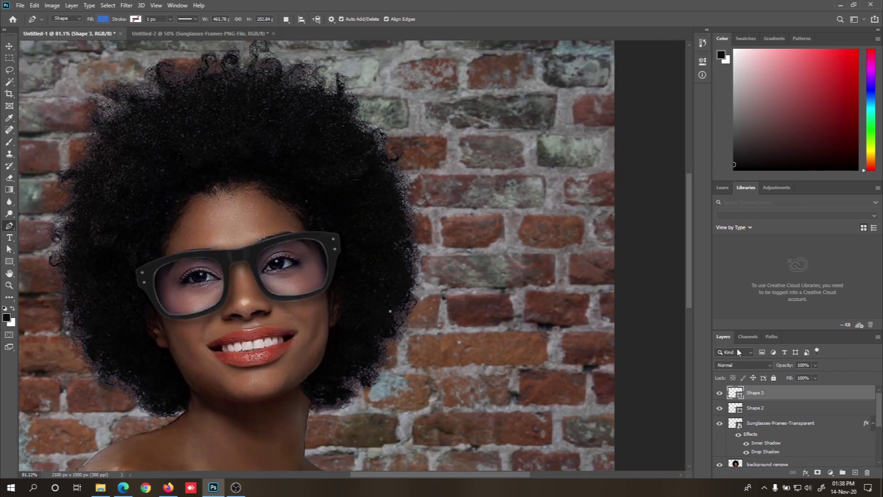
click(720, 394)
click(721, 394)
click(721, 408)
Delete the stray Shape 3 layer and undo the deletion
key(Delete)
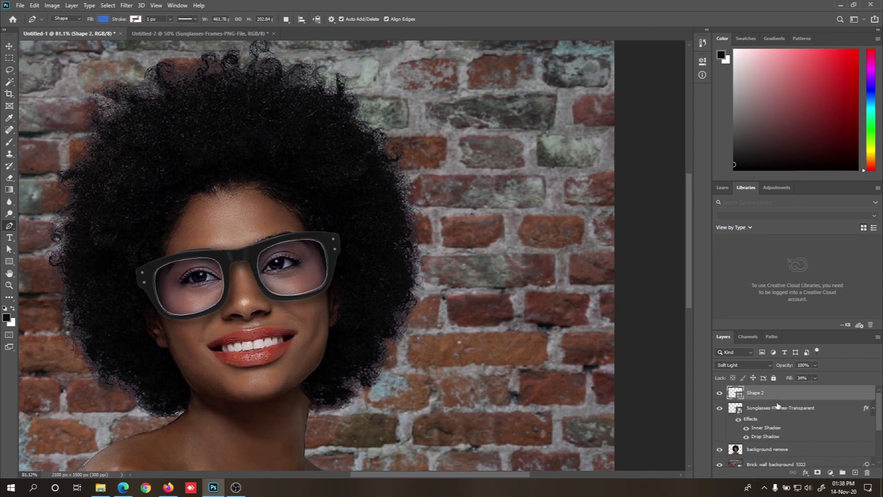
key(ctrl+z)
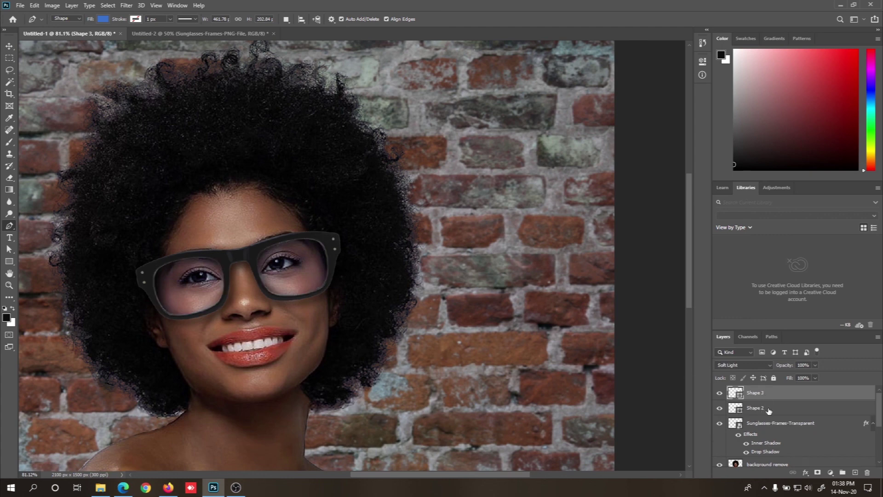
click(770, 410)
click(776, 396)
Examine the whole composition with the tinted glasses fitted to the window
scroll(275, 280, down, 1)
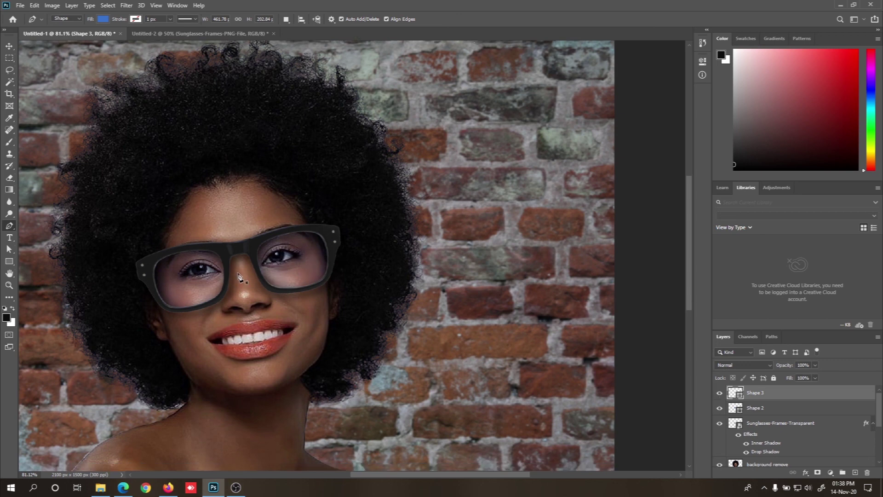
scroll(239, 278, down, 1)
key(ctrl+0)
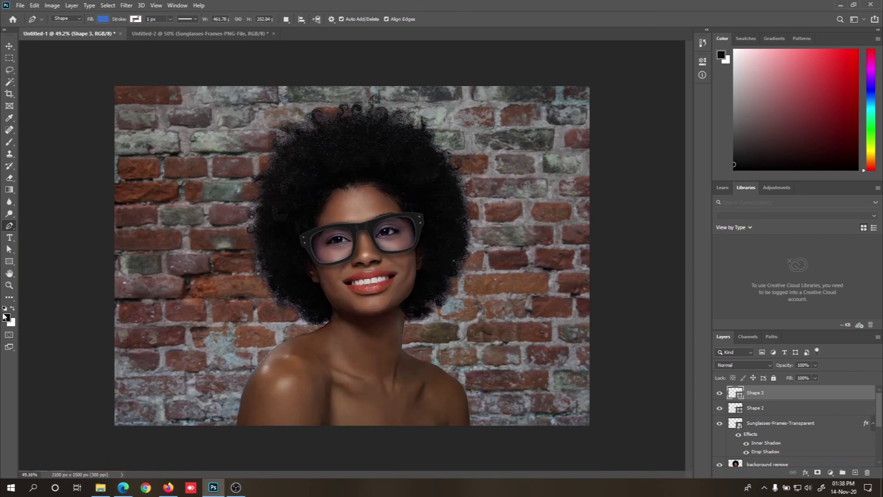
click(9, 285)
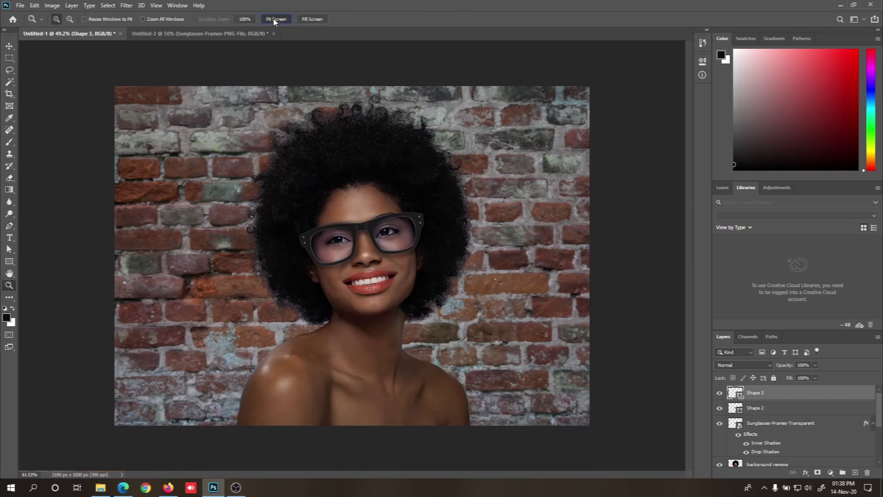
scroll(398, 189, up, 2)
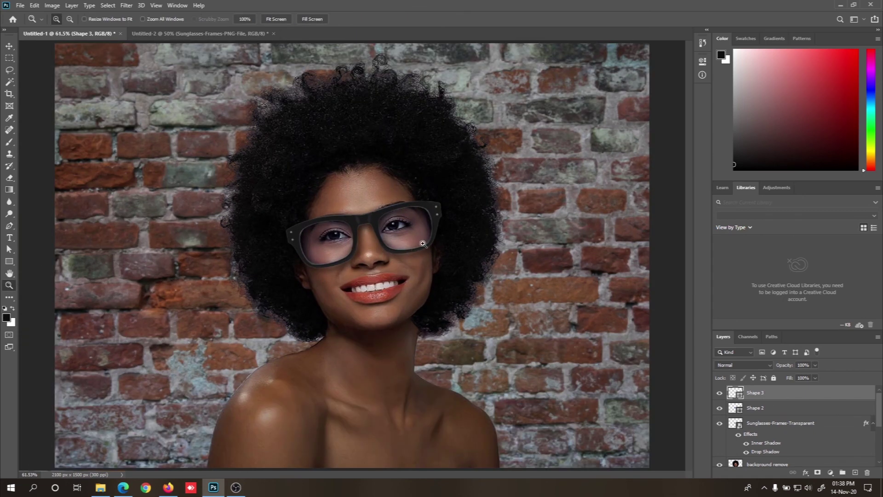